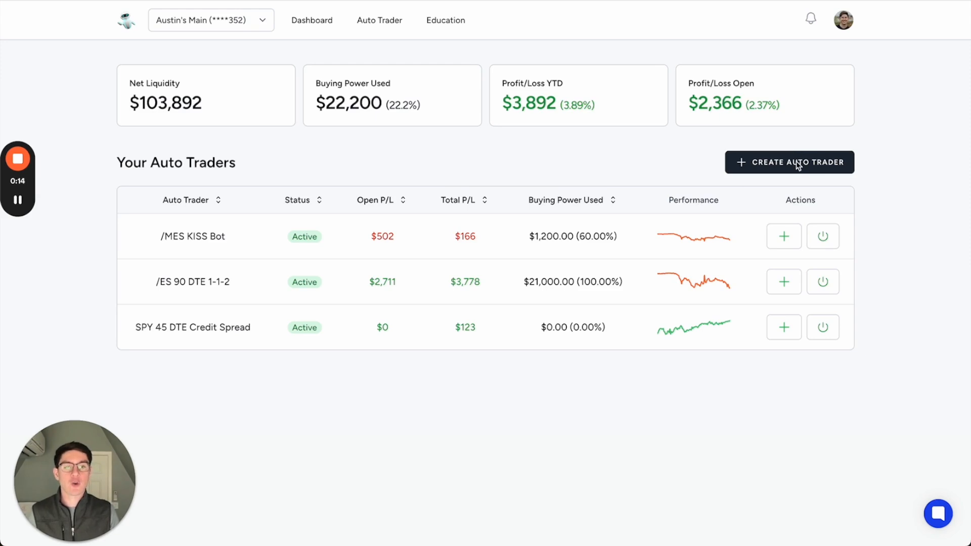
- Start a new auto trader by creating one instead of picking a pre-built one
left_click(816, 164)
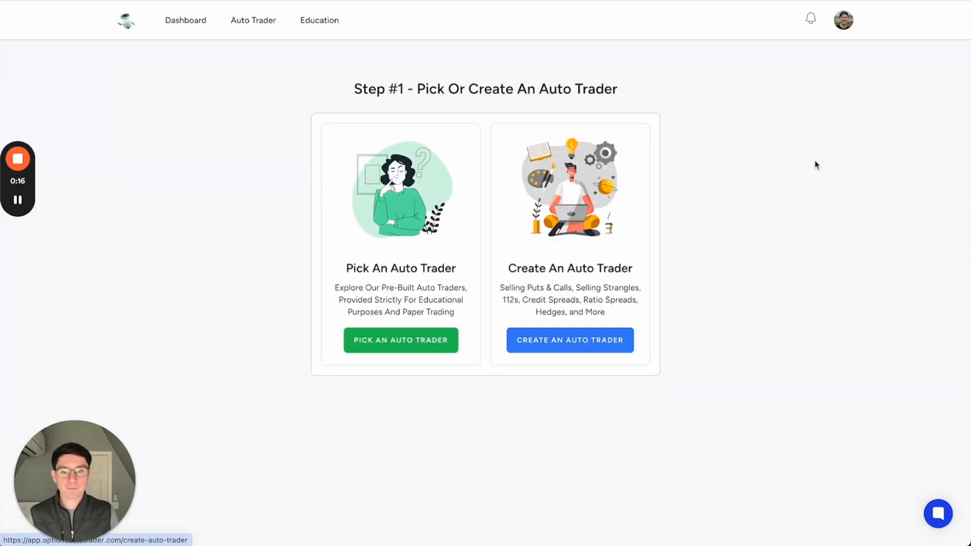
left_click(583, 339)
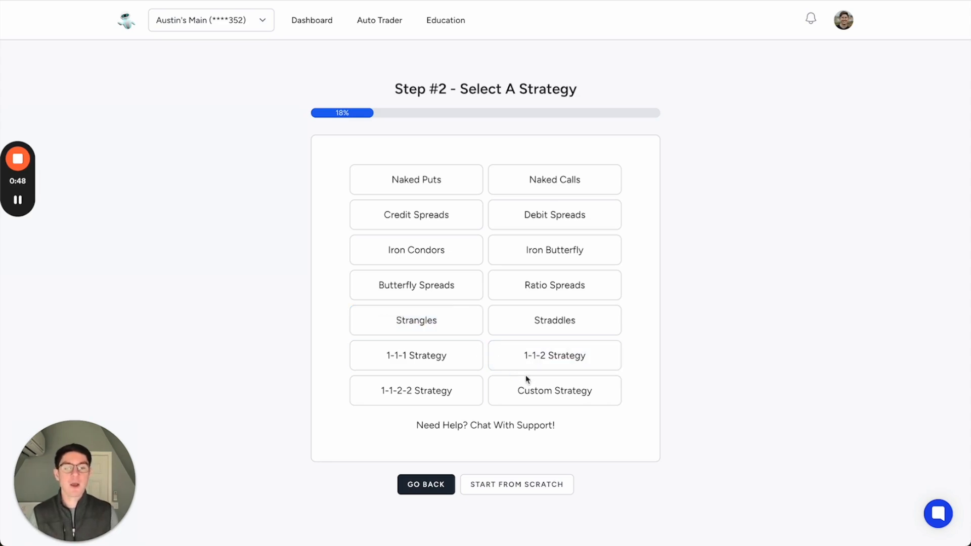
- Choose the Custom Strategy and add three more trade legs to the structure
left_click(549, 388)
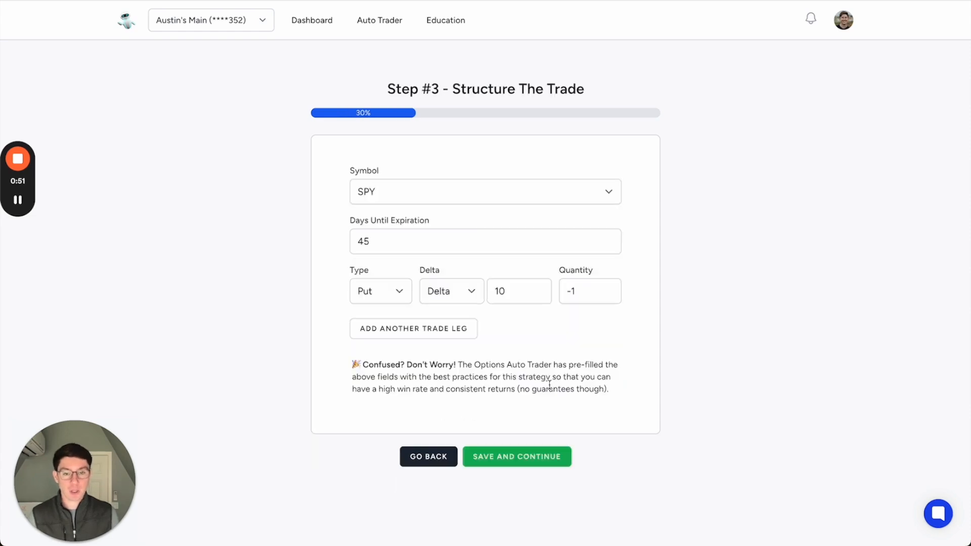
left_click(438, 333)
left_click(434, 378)
scroll(432, 377, "down", 2)
left_click(423, 342)
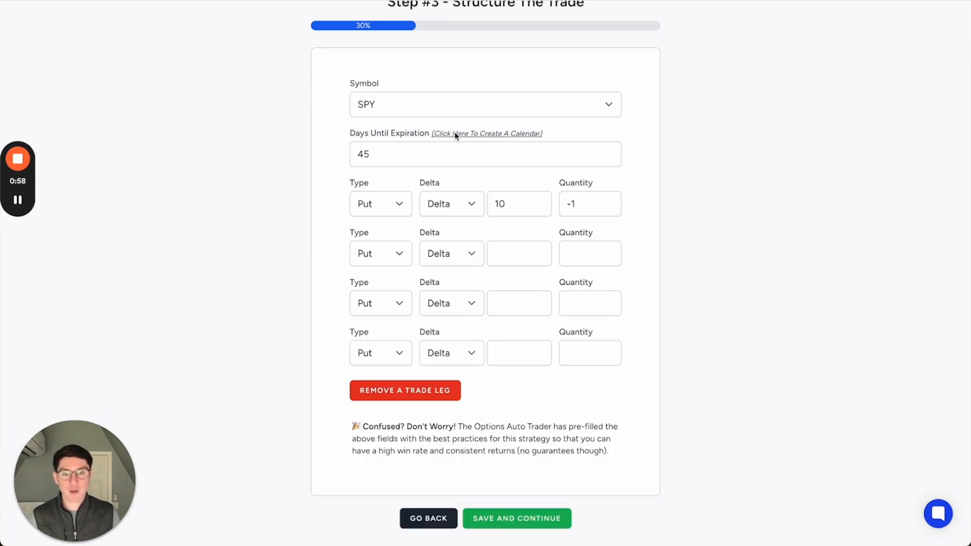
- Try a calendar with separate days until expiration per leg and return to the strategy selection
left_click(494, 135)
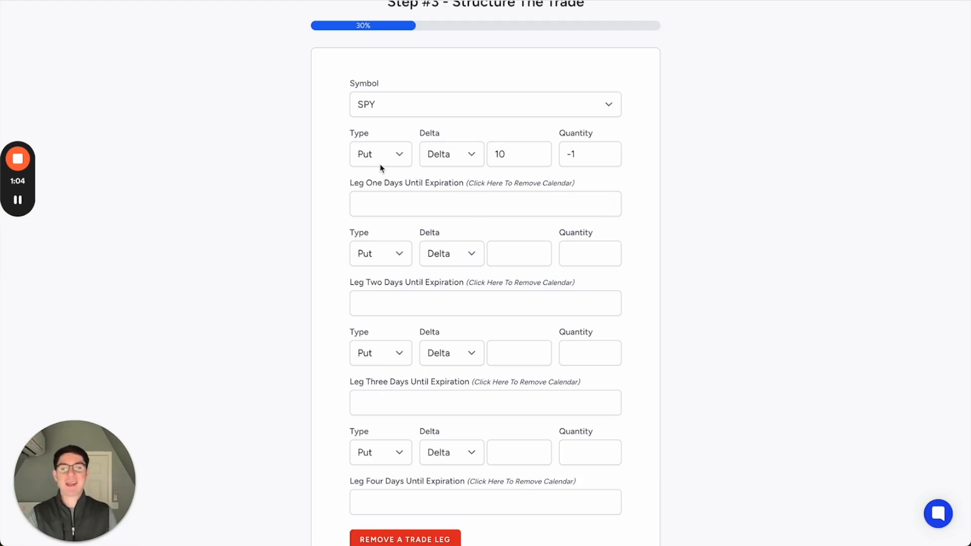
scroll(439, 225, "down", 1)
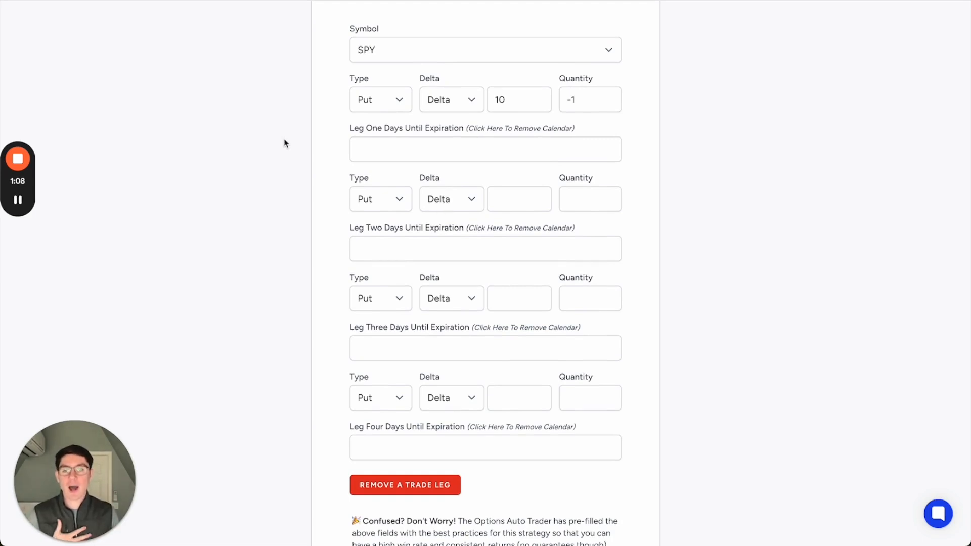
scroll(283, 143, "down", 4)
left_click(434, 408)
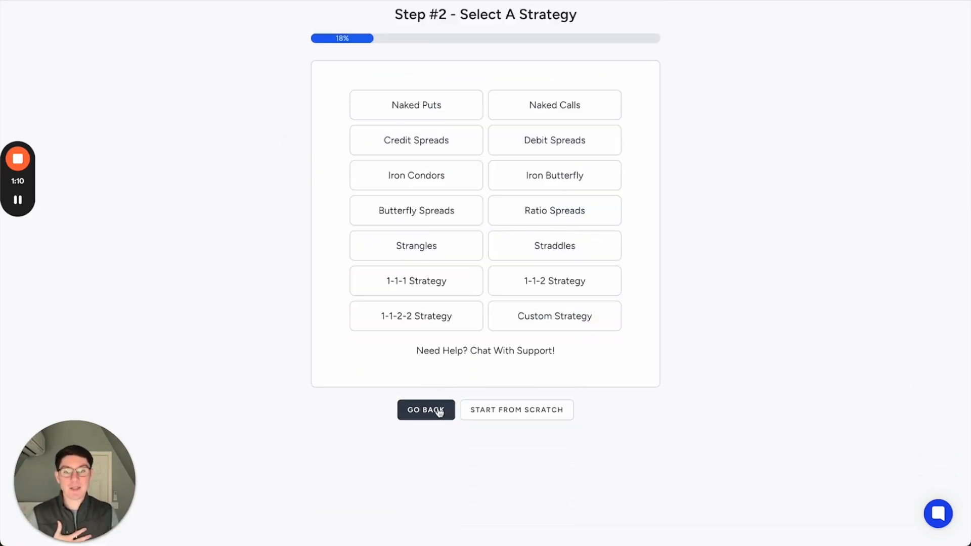
- Select the Credit Spreads strategy and remove the calendar so both legs share one days-until-expiration setting
scroll(424, 323, "up", 1)
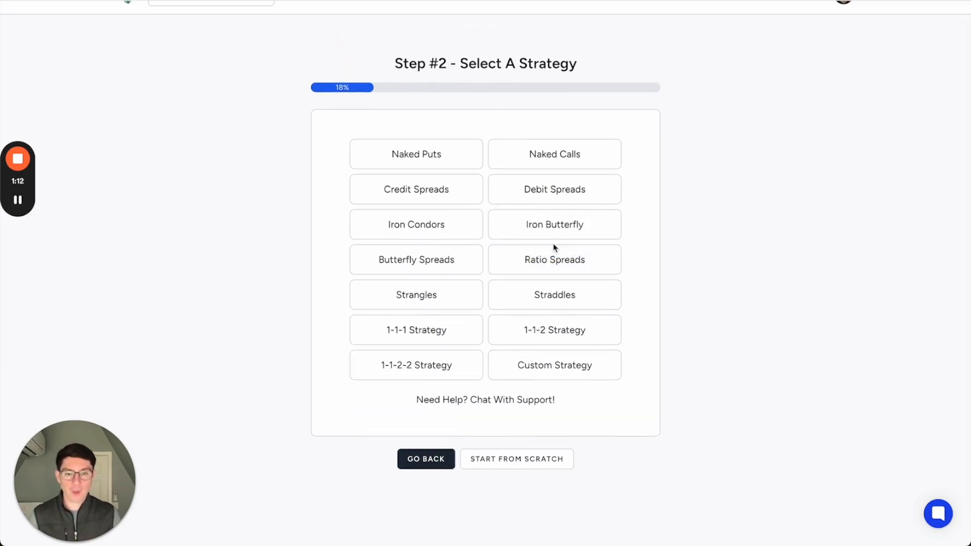
left_click(413, 193)
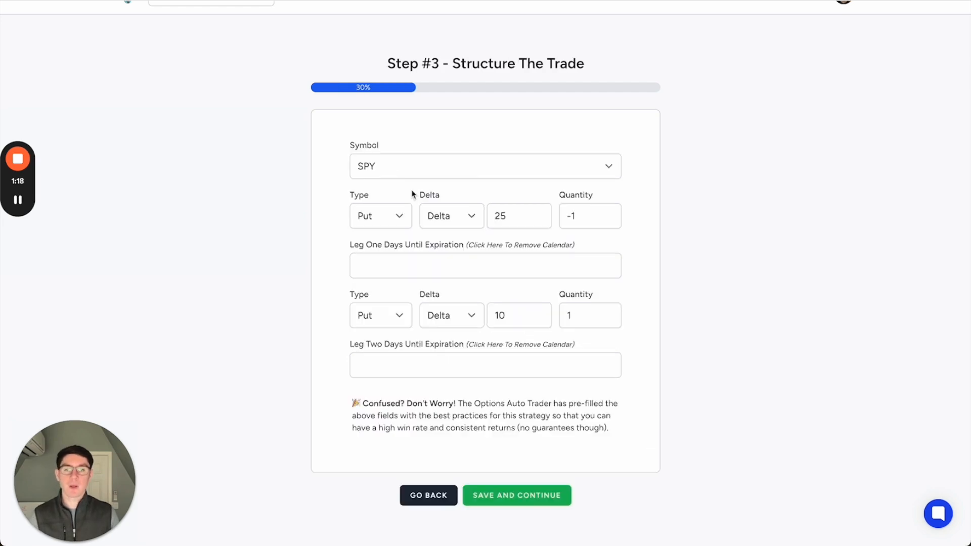
left_click(540, 246)
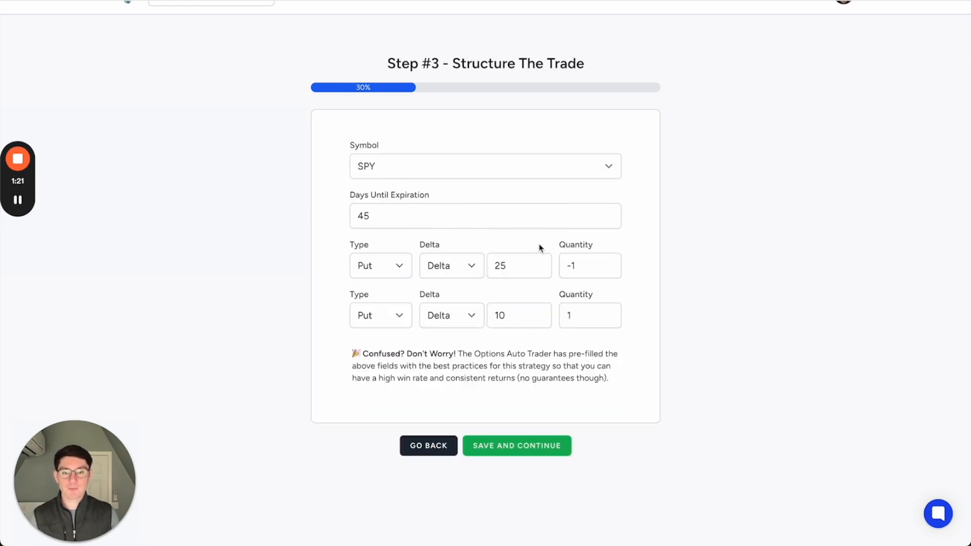
- Browse the available futures, indexes, ETFs and stocks in the symbol list, keeping SPY selected
left_click(469, 172)
scroll(454, 80, "up", 5)
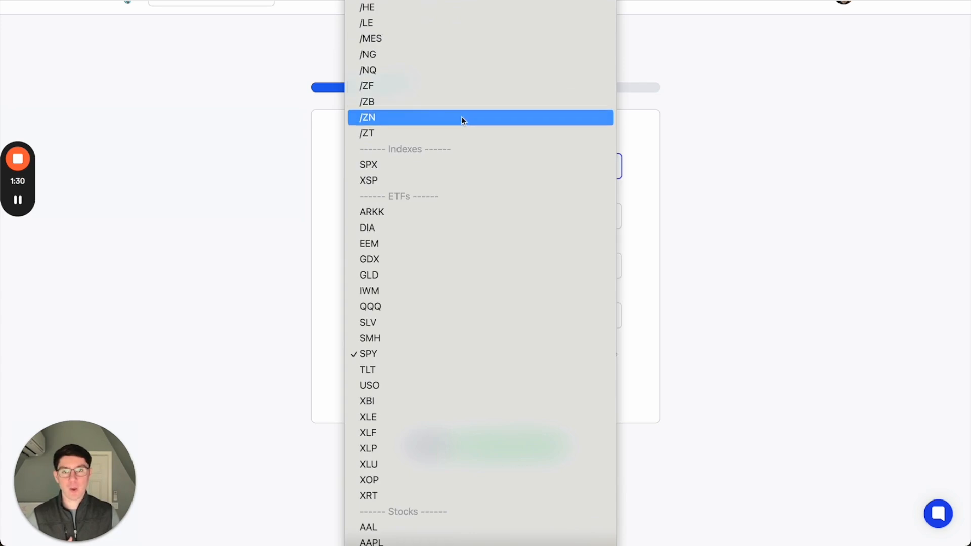
scroll(461, 117, "down", 3)
scroll(461, 116, "up", 1)
scroll(461, 121, "up", 2)
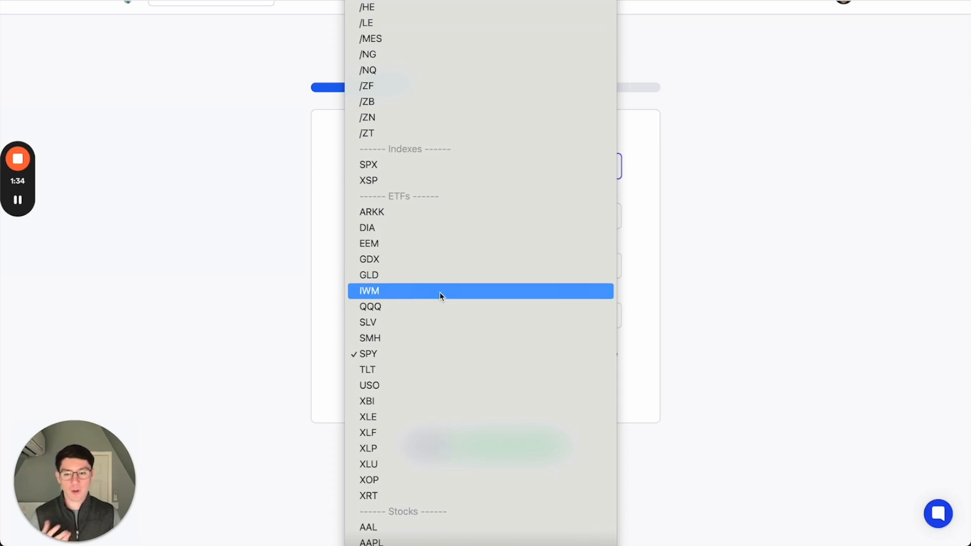
scroll(440, 295, "down", 5)
scroll(450, 271, "down", 4)
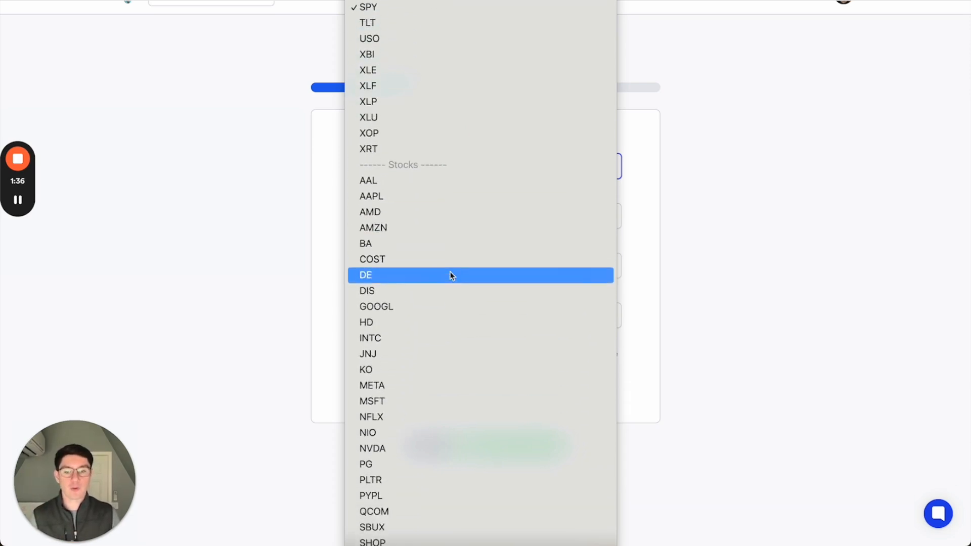
scroll(450, 272, "up", 2)
scroll(451, 167, "up", 6)
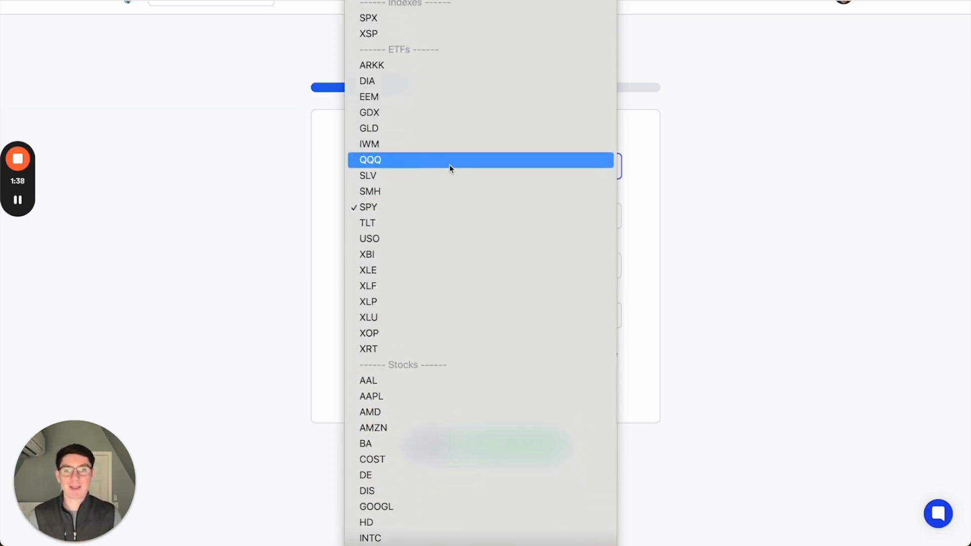
left_click(424, 273)
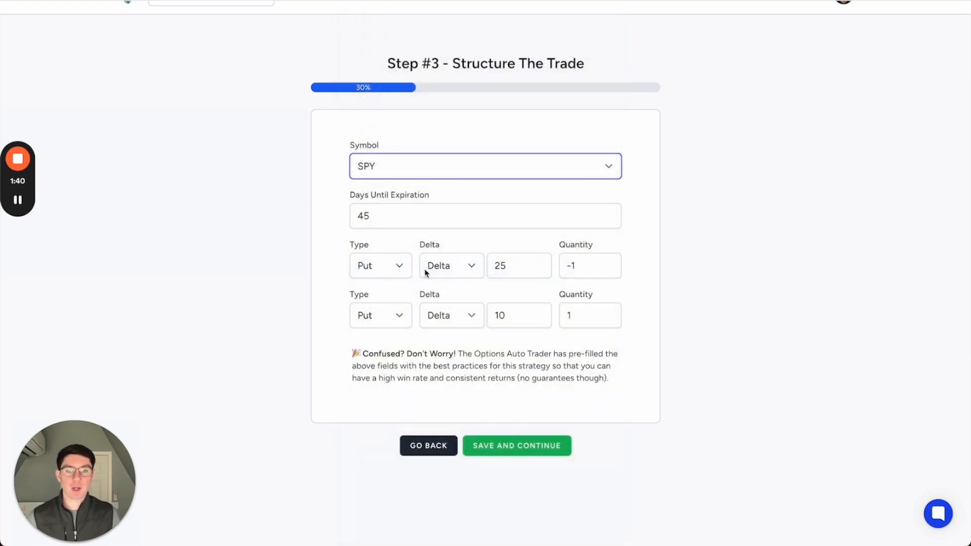
- Examine the days until expiration and the delta and quantity settings of the two put legs
left_click(434, 223)
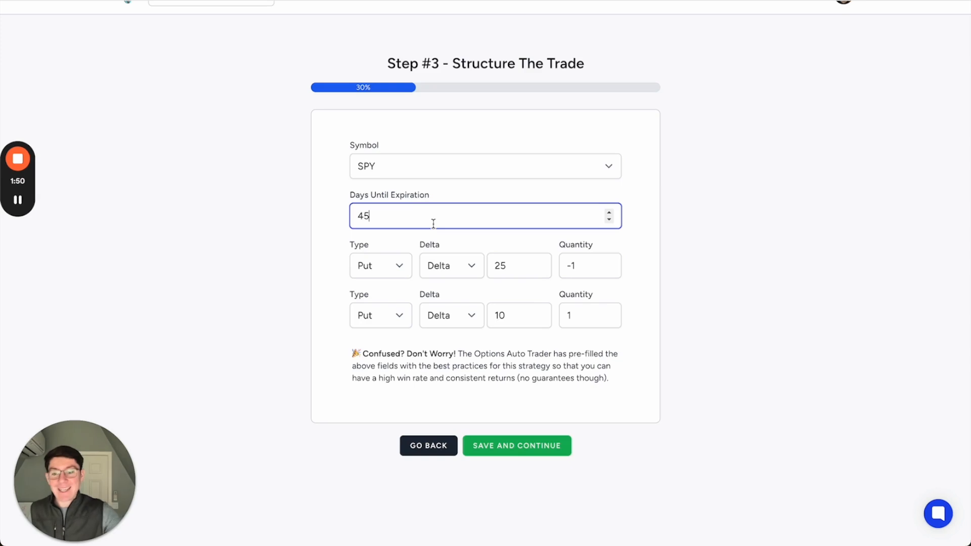
left_click(450, 196)
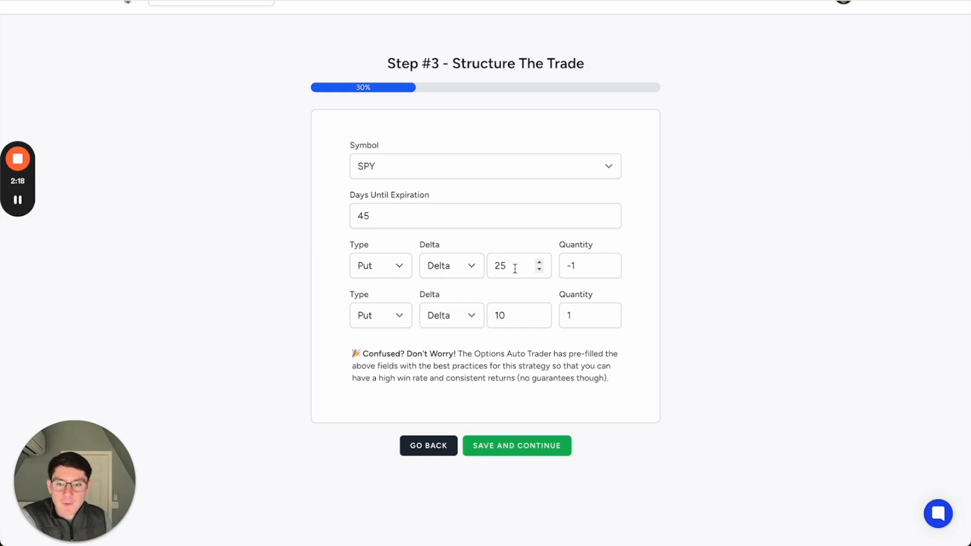
left_click(582, 267)
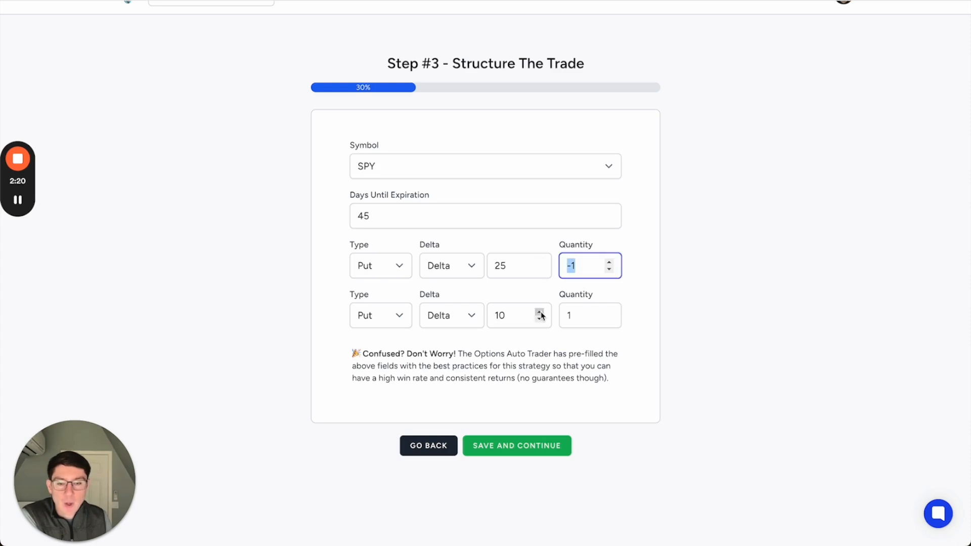
left_click(548, 248)
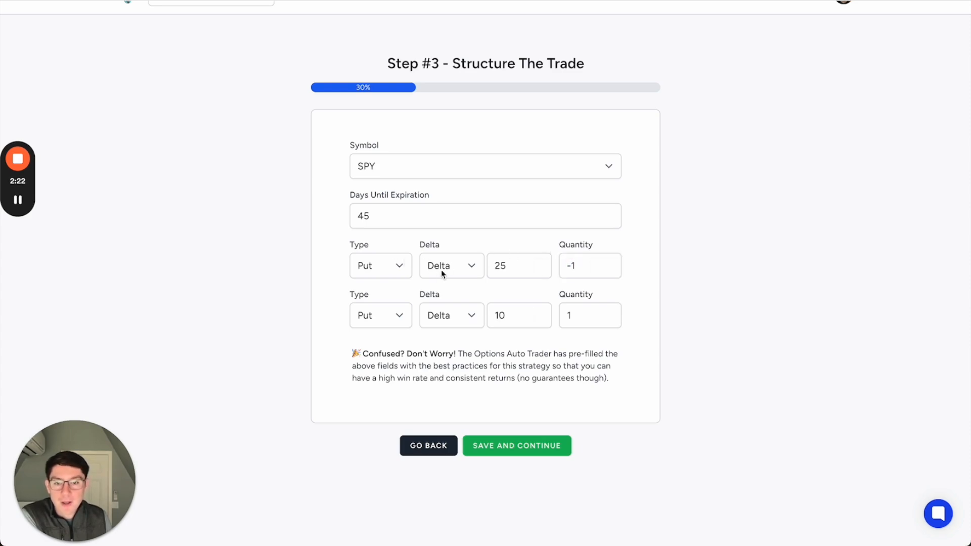
left_click(588, 267)
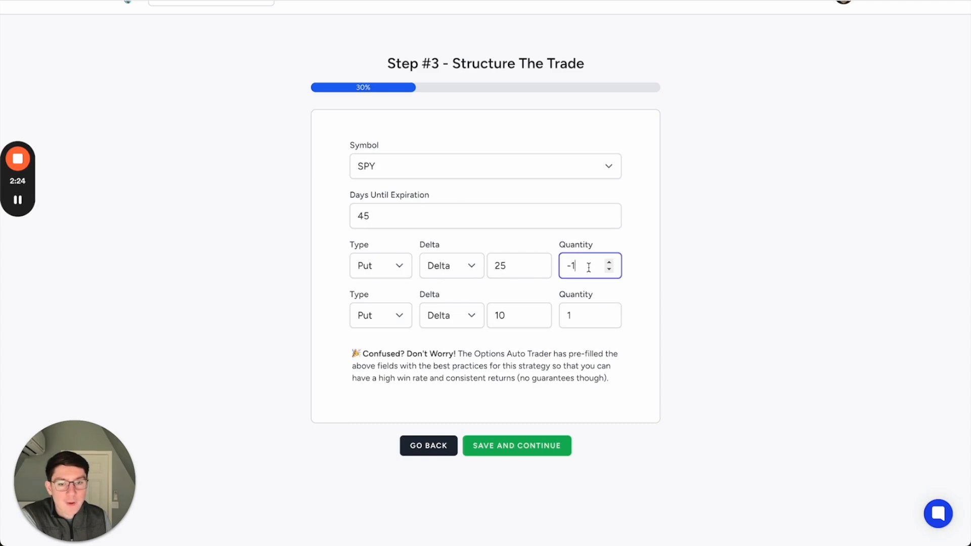
left_click(356, 297)
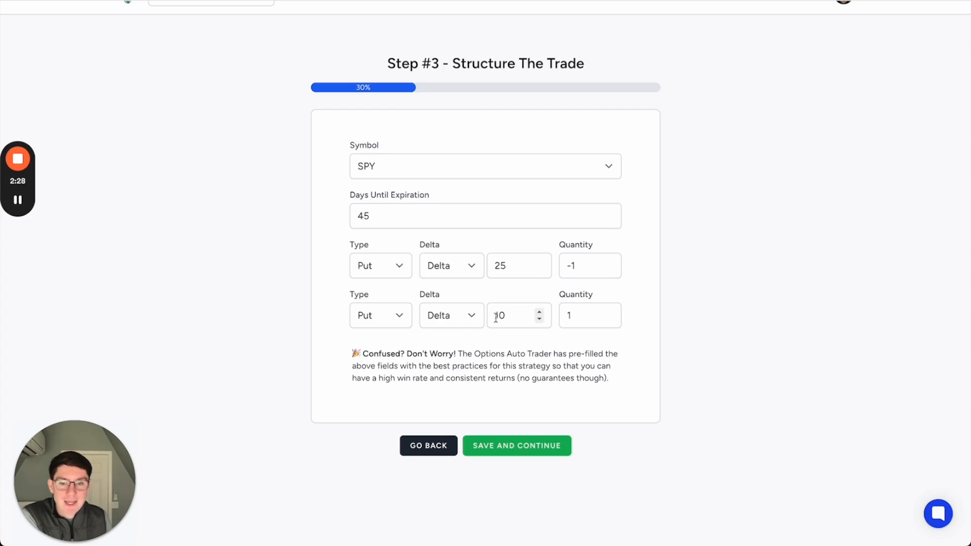
left_click(572, 315)
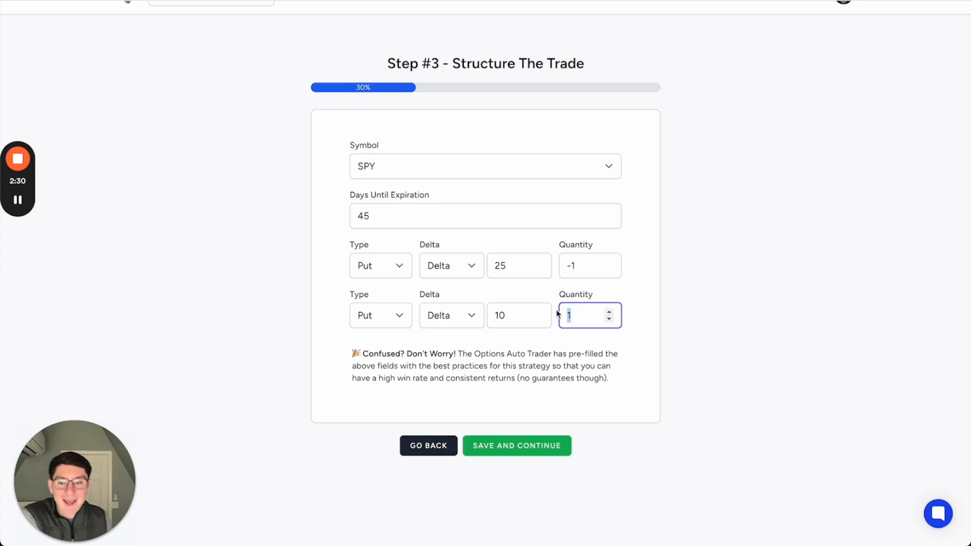
left_click(681, 308)
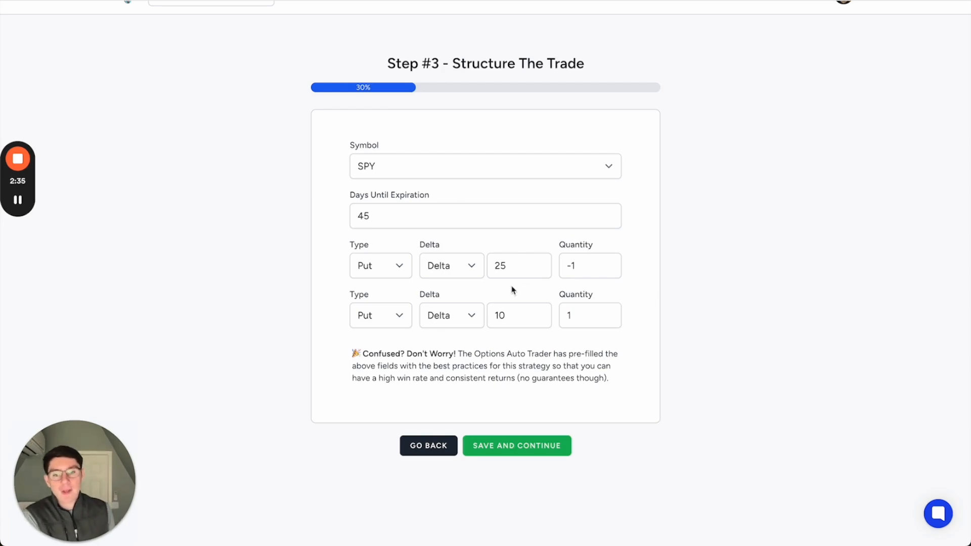
- Look over the strike selection methods offered for the first put leg
left_click(453, 267)
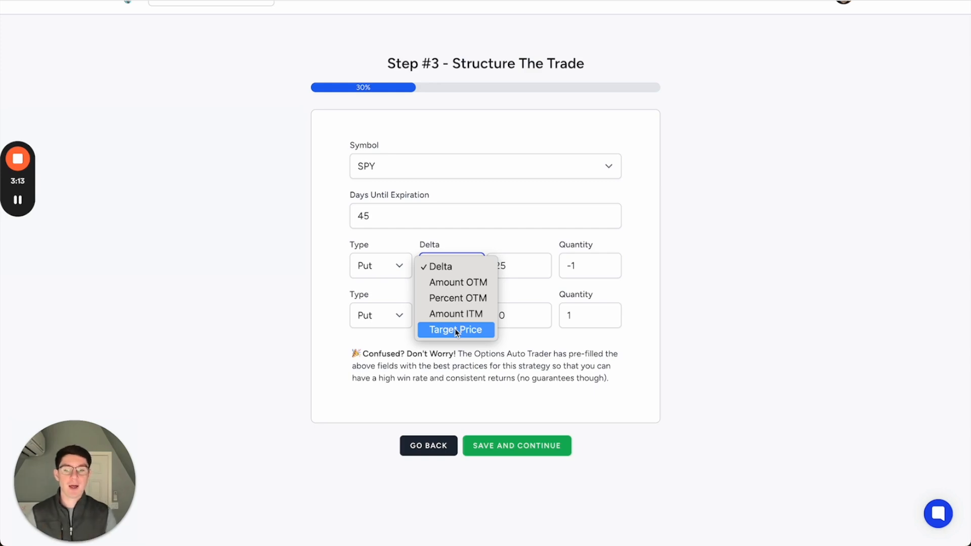
left_click(562, 349)
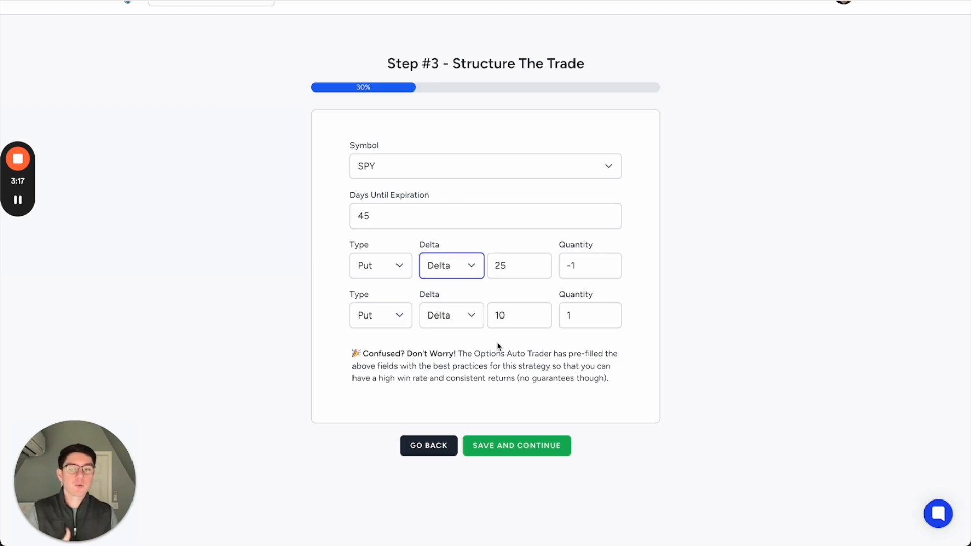
left_click(479, 288)
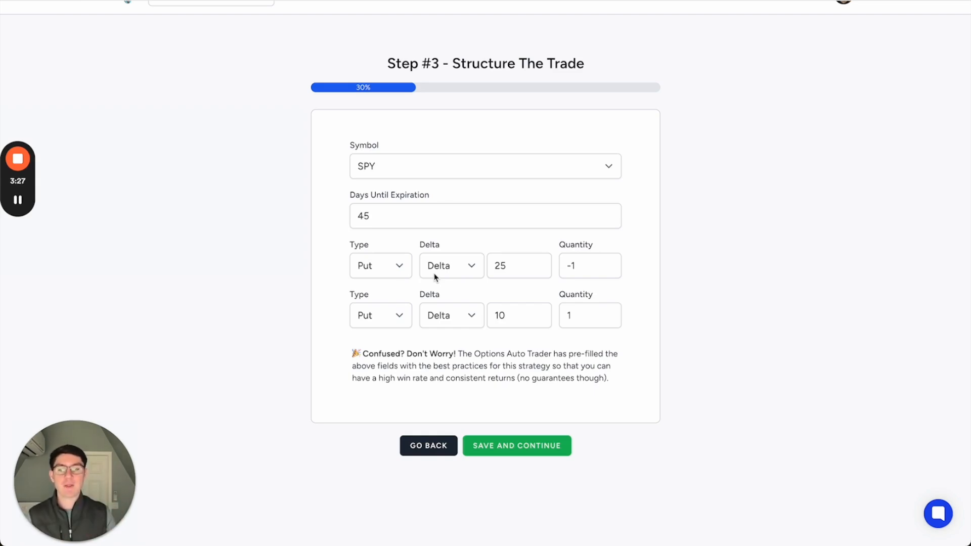
- Set the second put leg's strike selection to Strike Offset with a value of 10 and save the trade structure
left_click(474, 318)
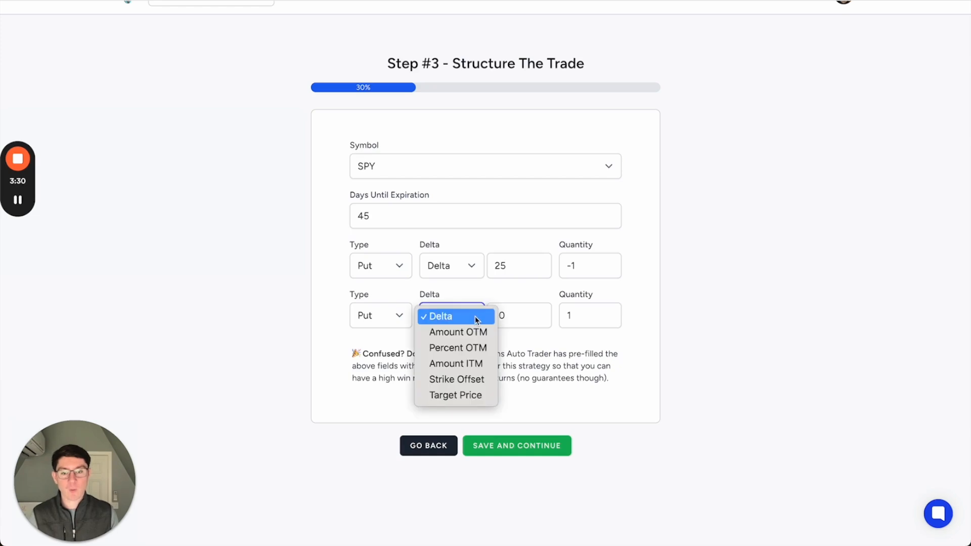
left_click(466, 378)
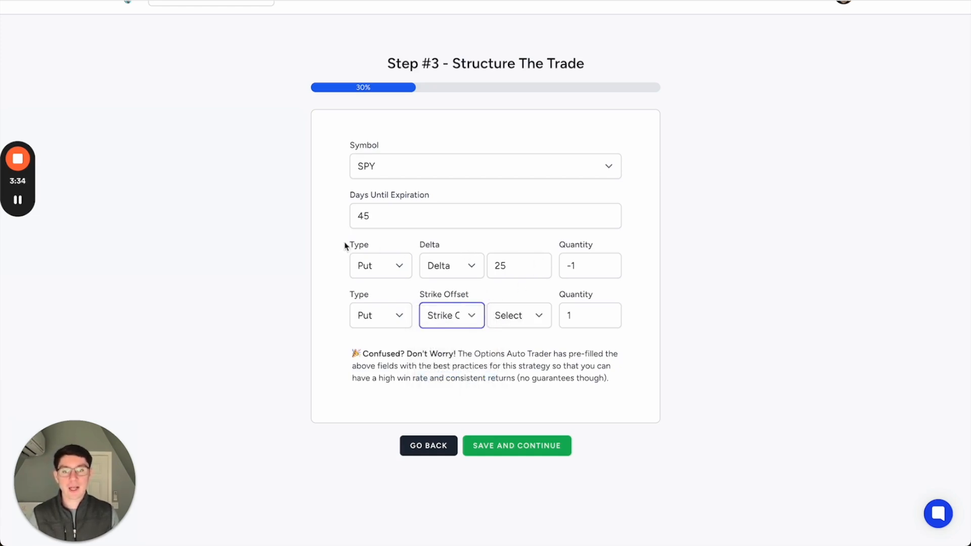
left_click_drag(346, 245, 639, 256)
left_click(633, 274)
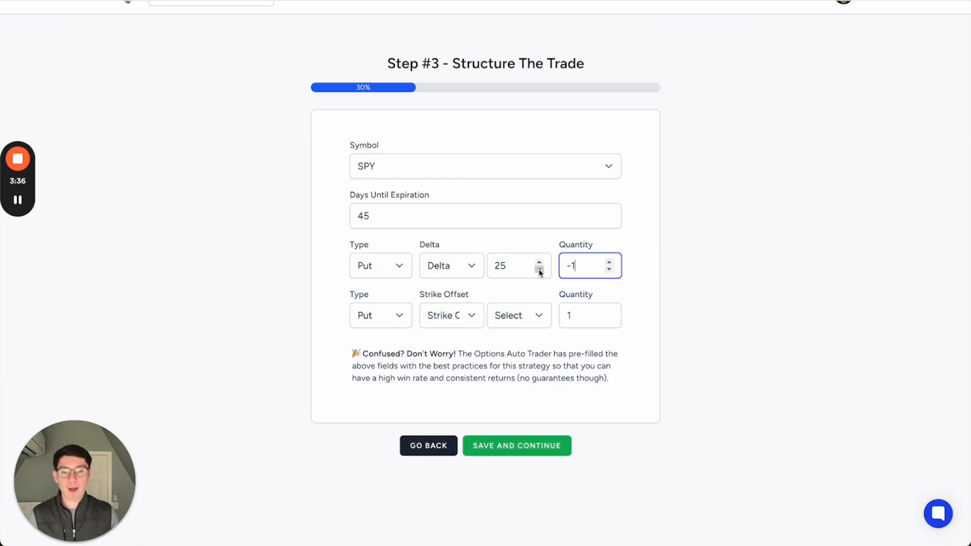
left_click(526, 313)
left_click(526, 473)
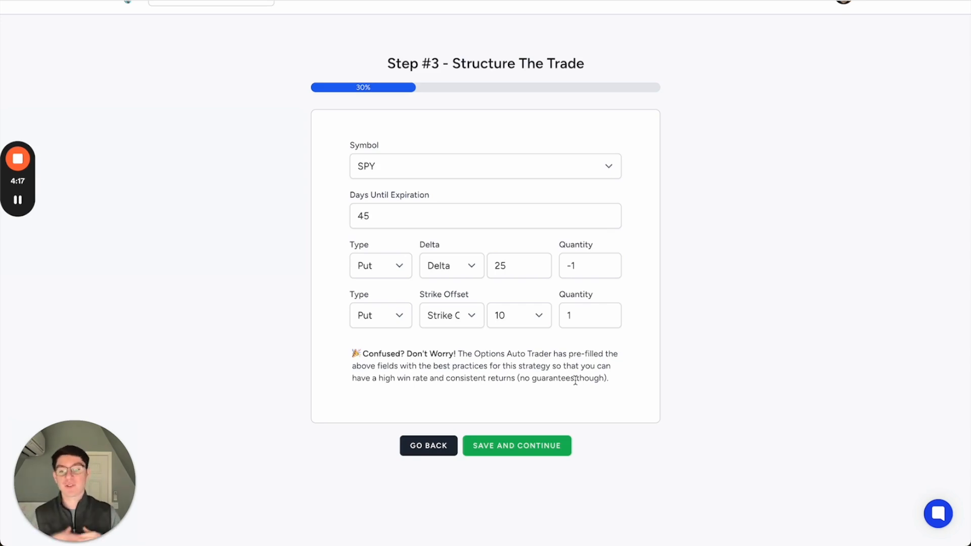
left_click(531, 446)
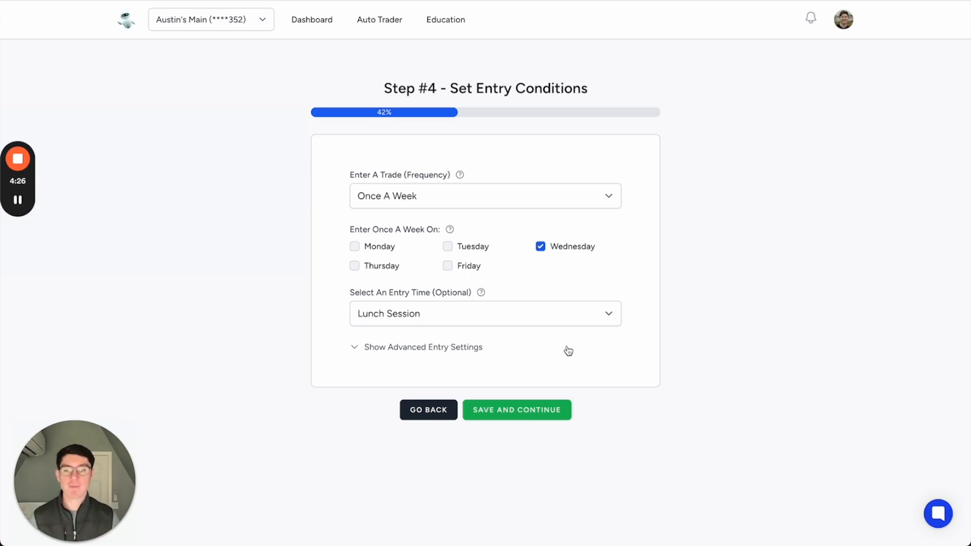
- Set the trade entry frequency to Multiple Times A Week
left_click(516, 208)
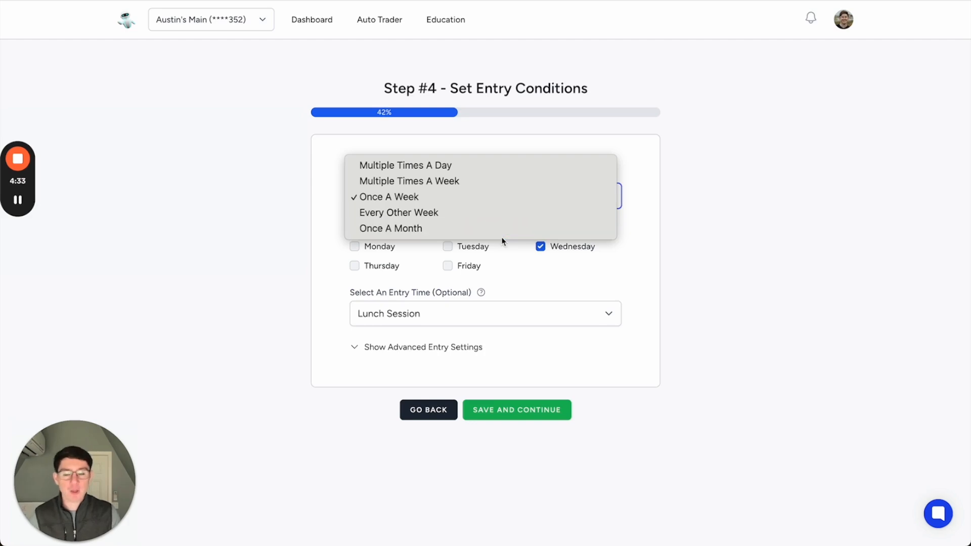
left_click(611, 282)
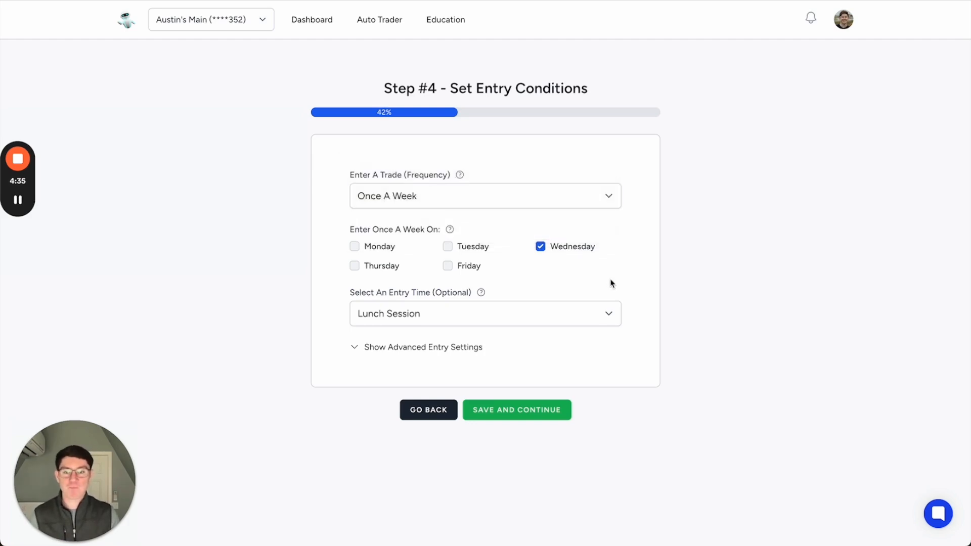
left_click(416, 206)
left_click(417, 211)
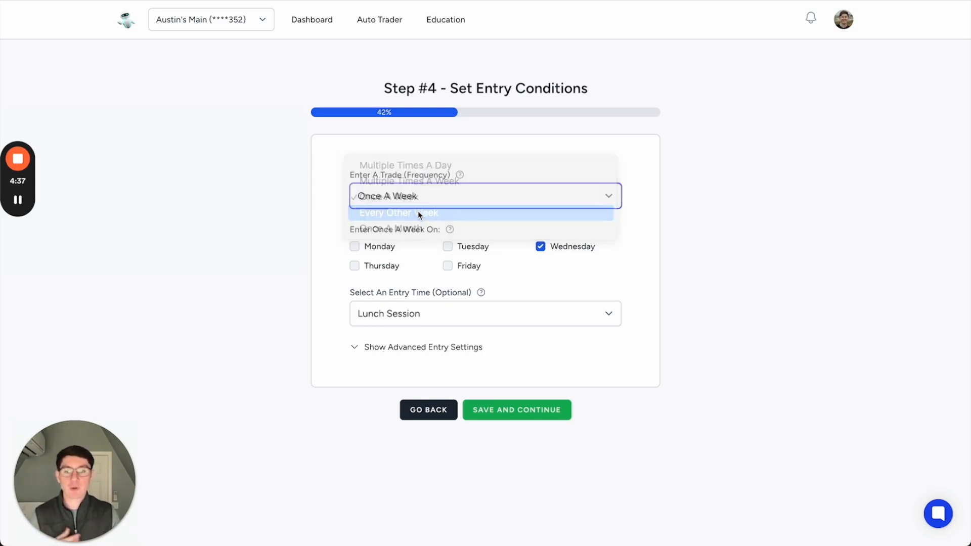
left_click(407, 197)
left_click(407, 165)
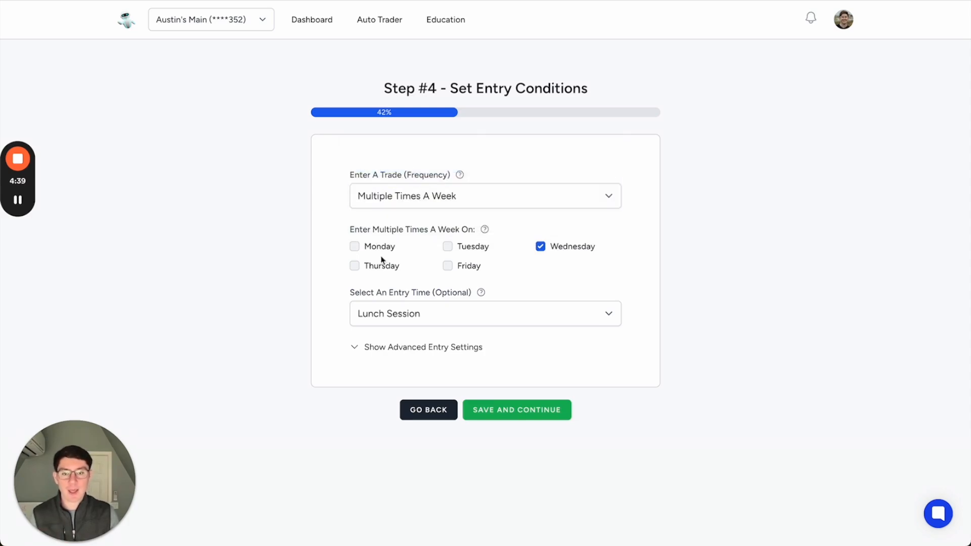
- Add Monday and Friday to the weekly entry days and set the entry time to Morning Session
left_click(355, 248)
left_click(447, 267)
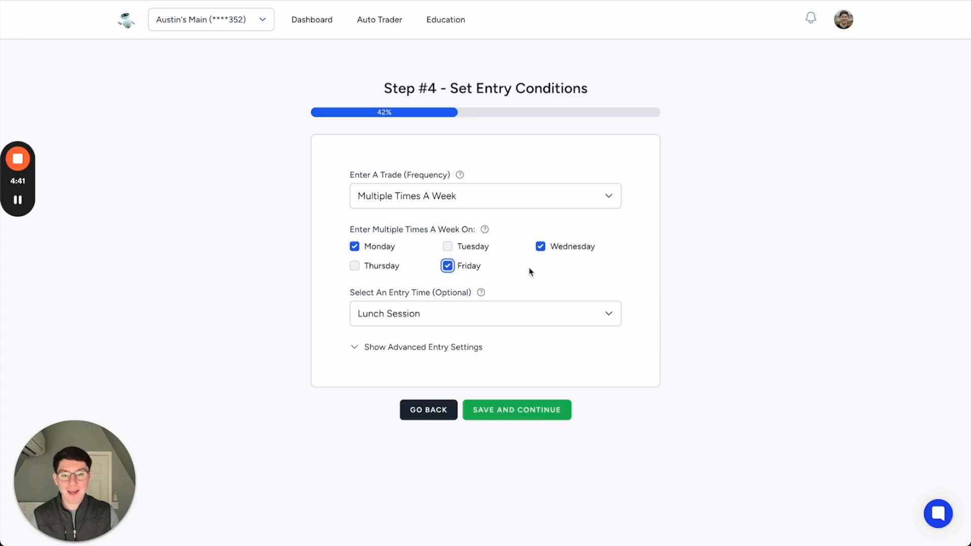
left_click(536, 306)
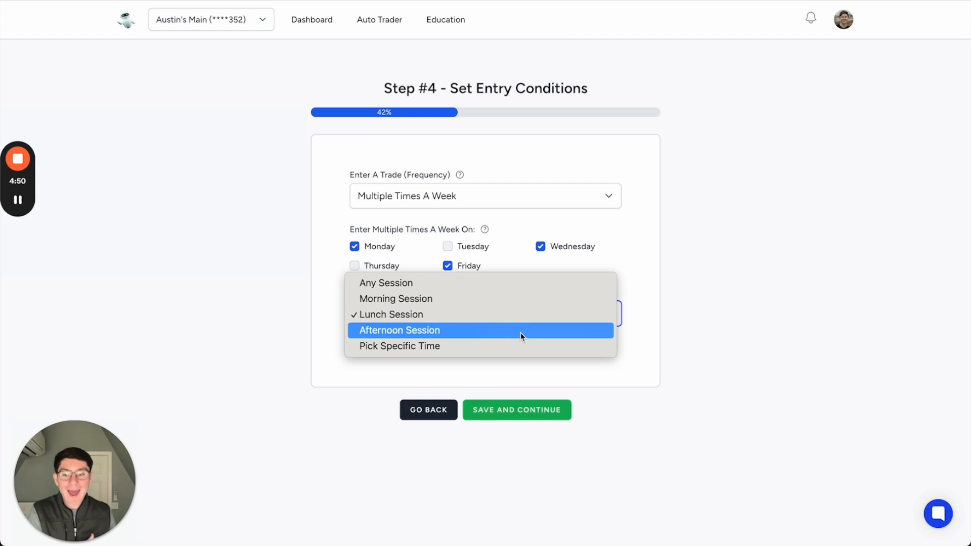
left_click(516, 345)
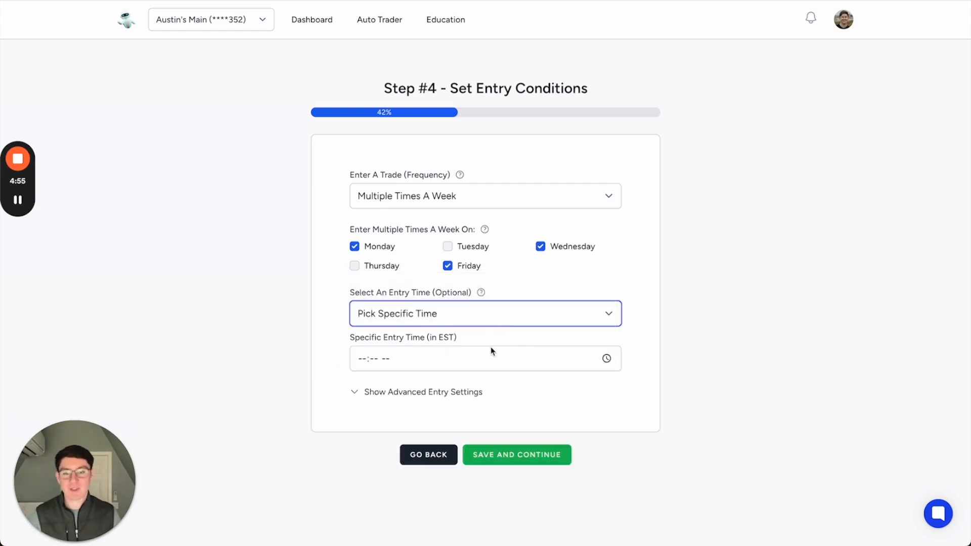
left_click(484, 321)
left_click(471, 268)
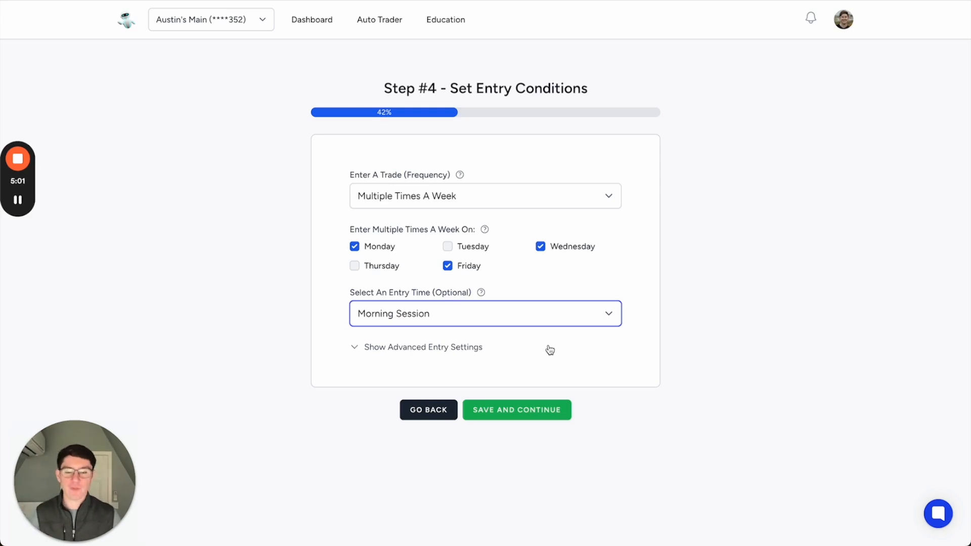
- Examine the advanced entry settings, including red days, FOMC days, VIX limits, credit and profit limits per trade, and the webhook option
left_click(481, 348)
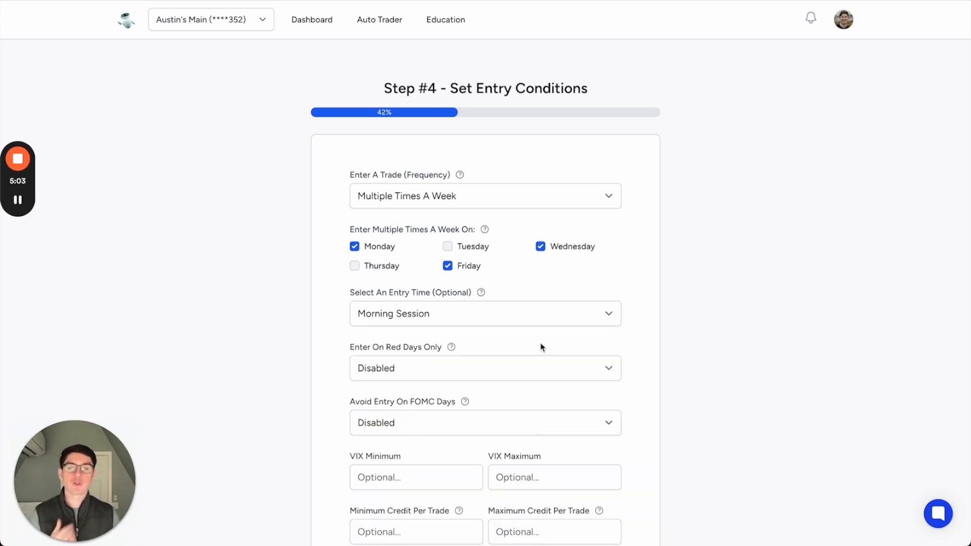
scroll(540, 348, "down", 3)
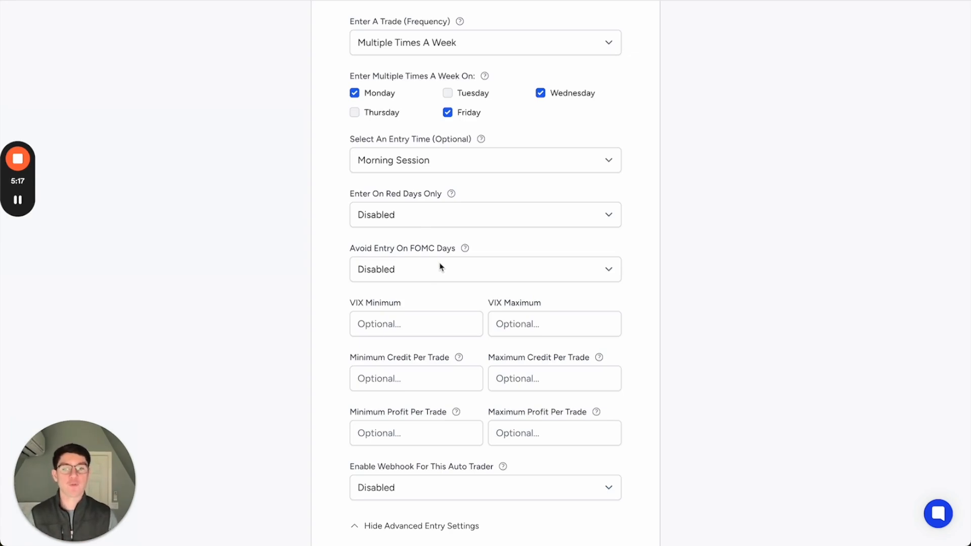
scroll(440, 266, "down", 4)
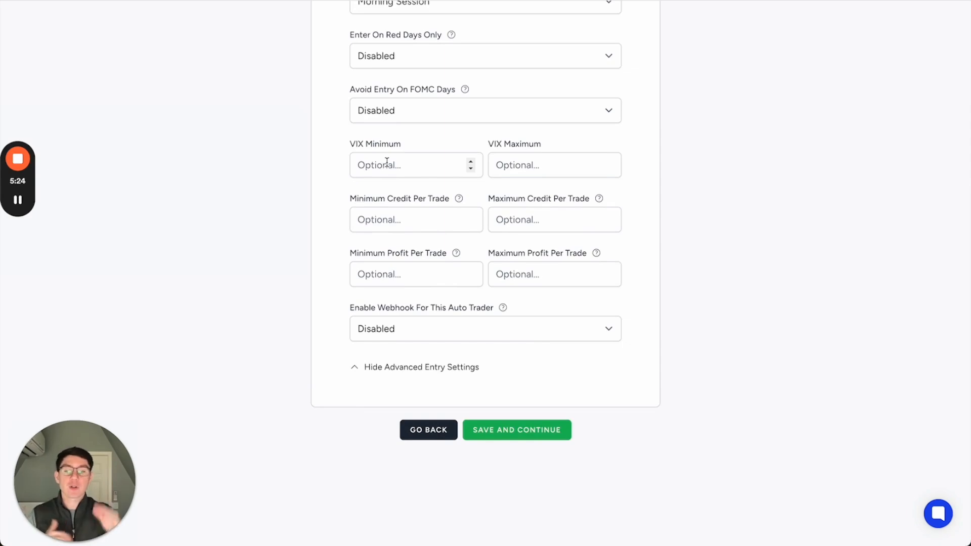
left_click(418, 219)
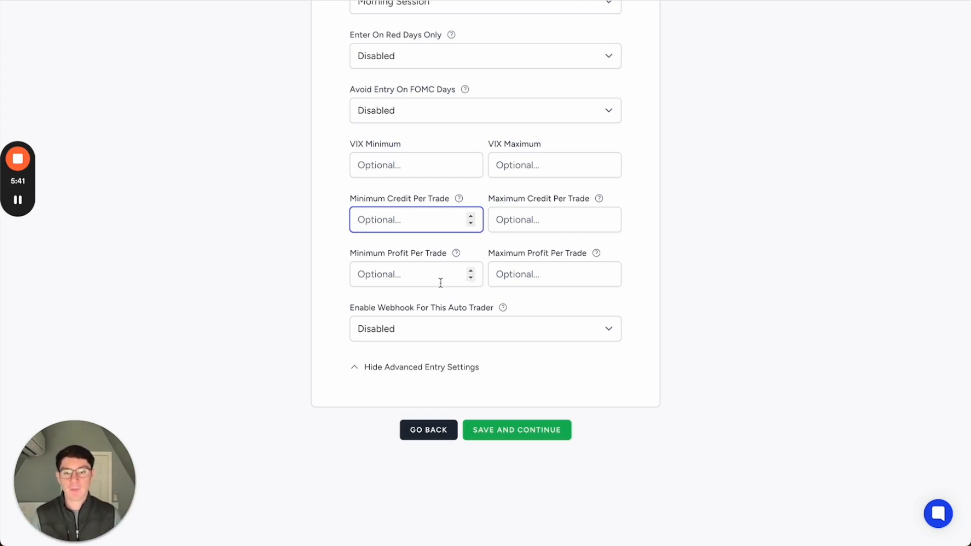
scroll(552, 273, "up", 2)
scroll(552, 273, "up", 4)
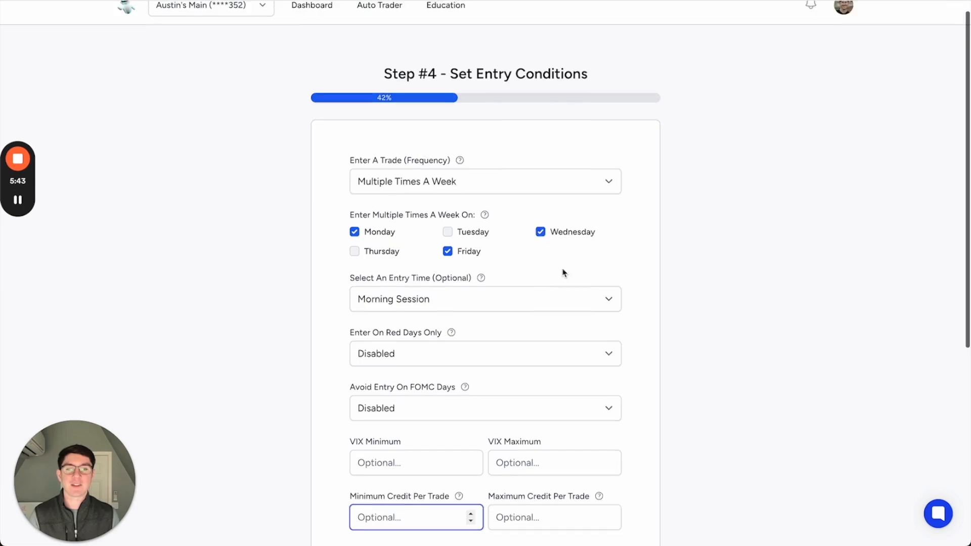
scroll(613, 278, "down", 7)
scroll(571, 341, "up", 7)
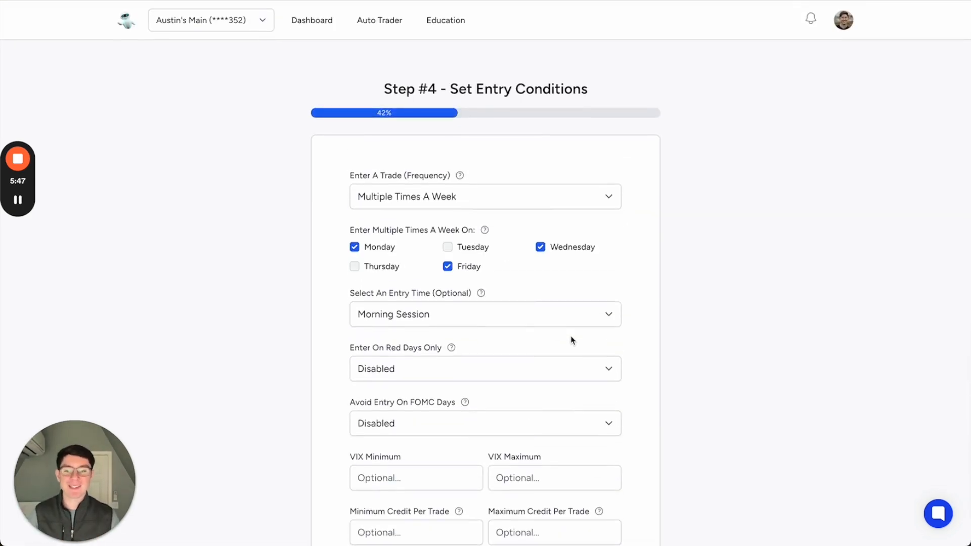
- Save the entry conditions and continue to the exit conditions
scroll(571, 341, "down", 5)
scroll(567, 455, "down", 1)
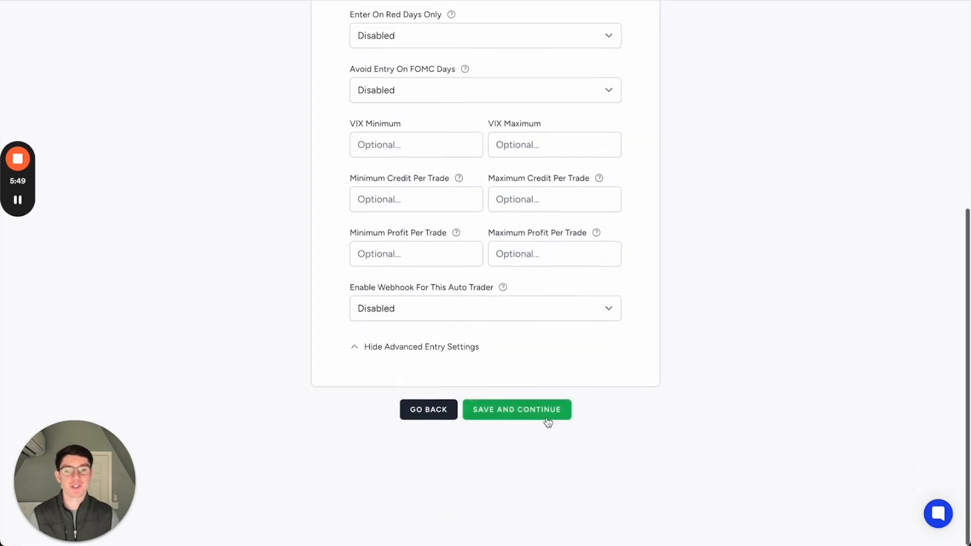
left_click(547, 412)
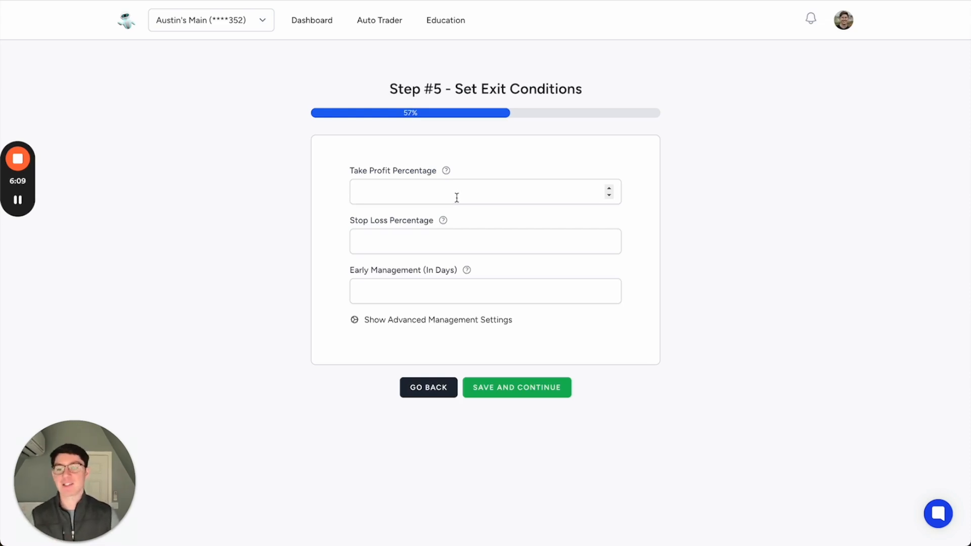
- Look over the basic exit fields, the advanced take profit types and the option to convert to a trailing stop
left_click(490, 233)
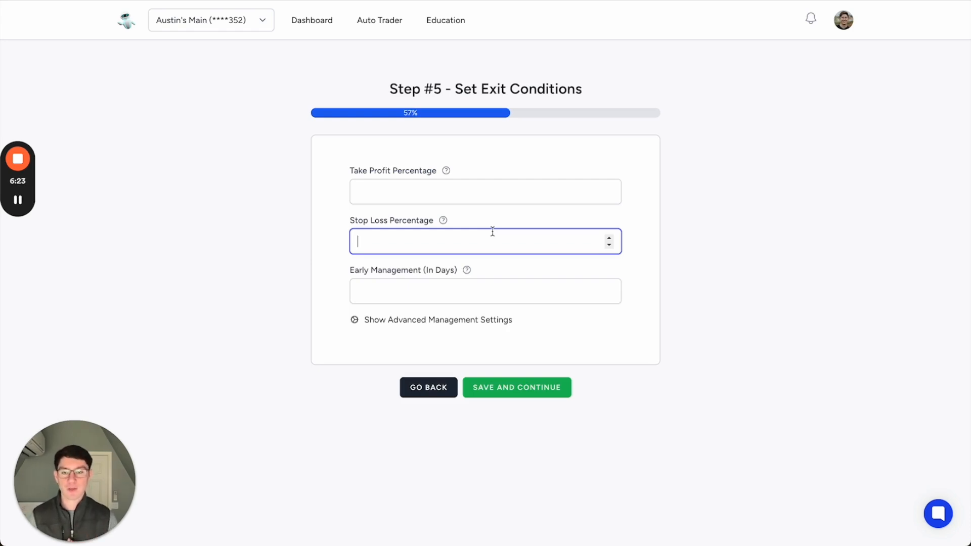
left_click(474, 287)
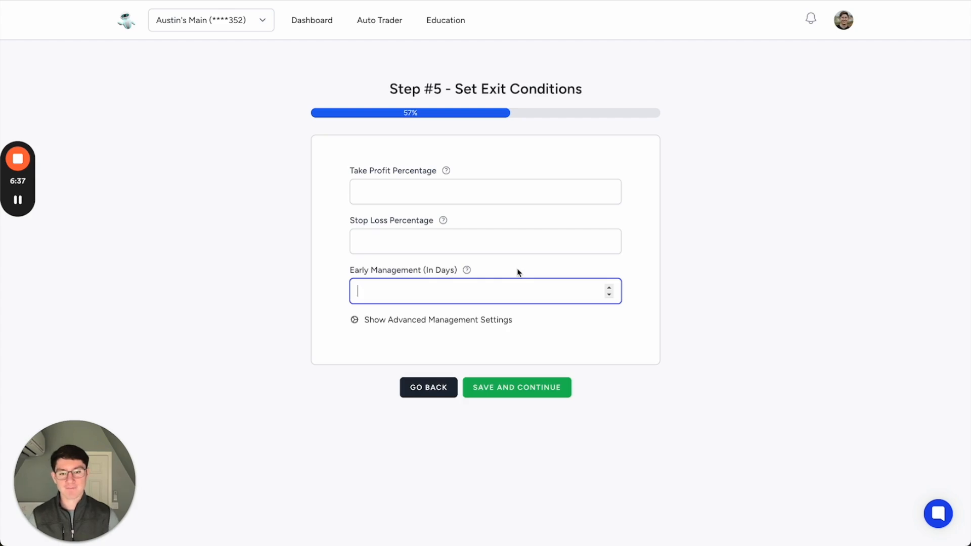
left_click(502, 324)
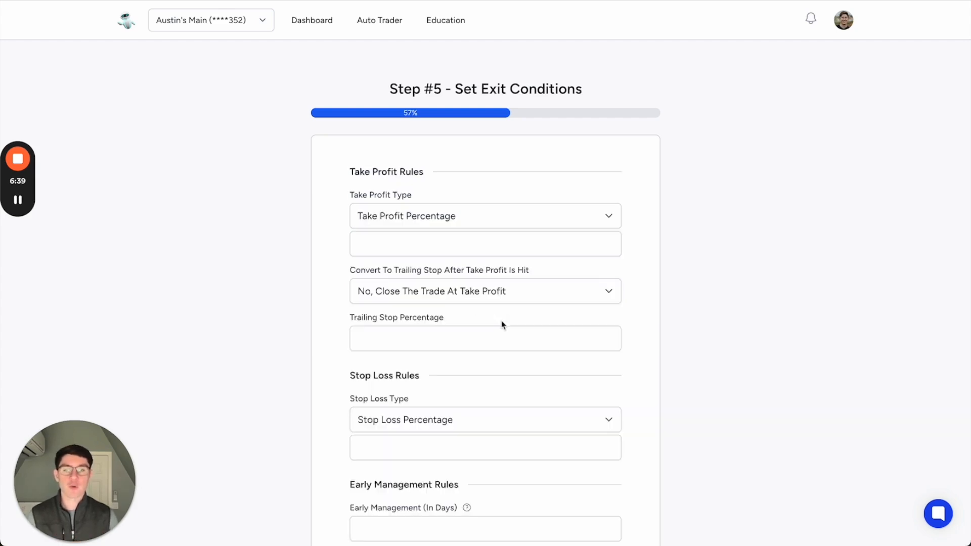
left_click(500, 223)
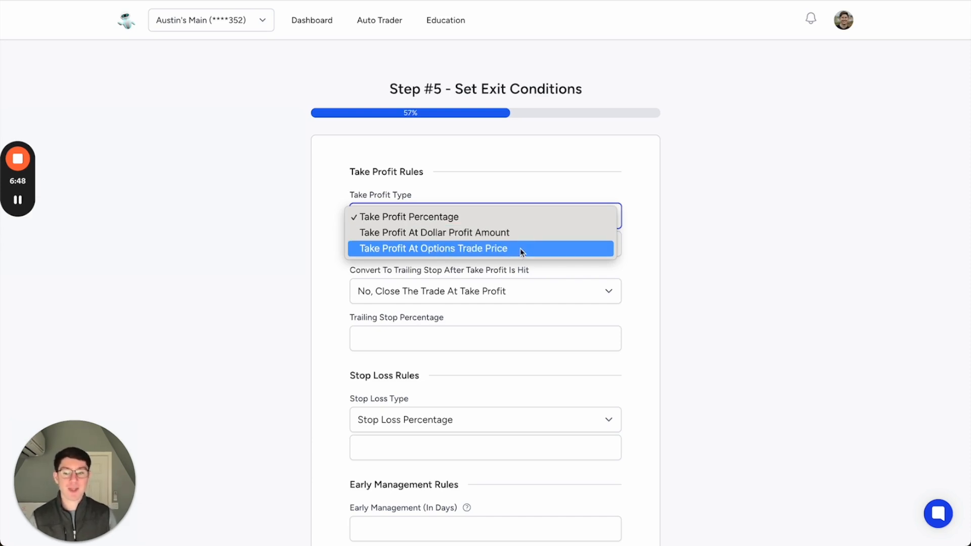
left_click(651, 271)
scroll(652, 271, "down", 1)
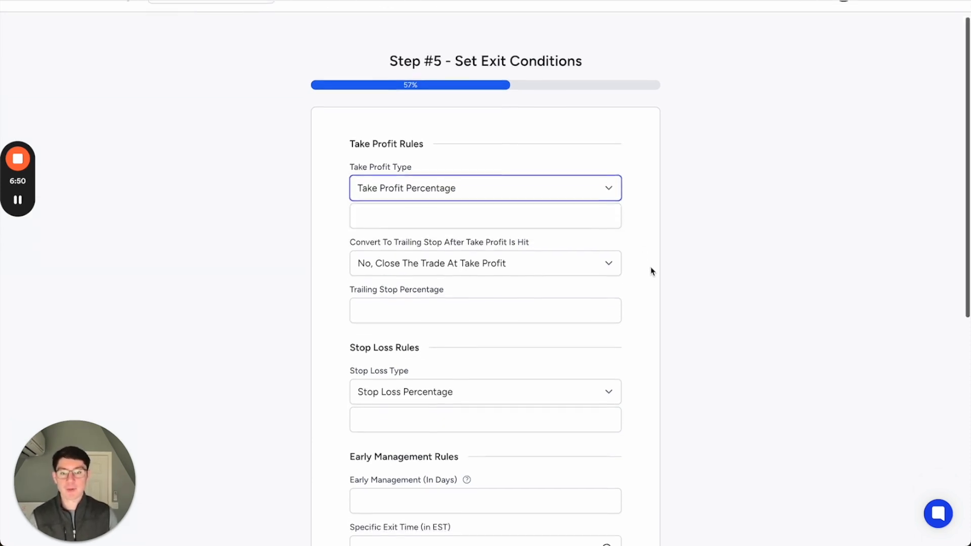
left_click(539, 260)
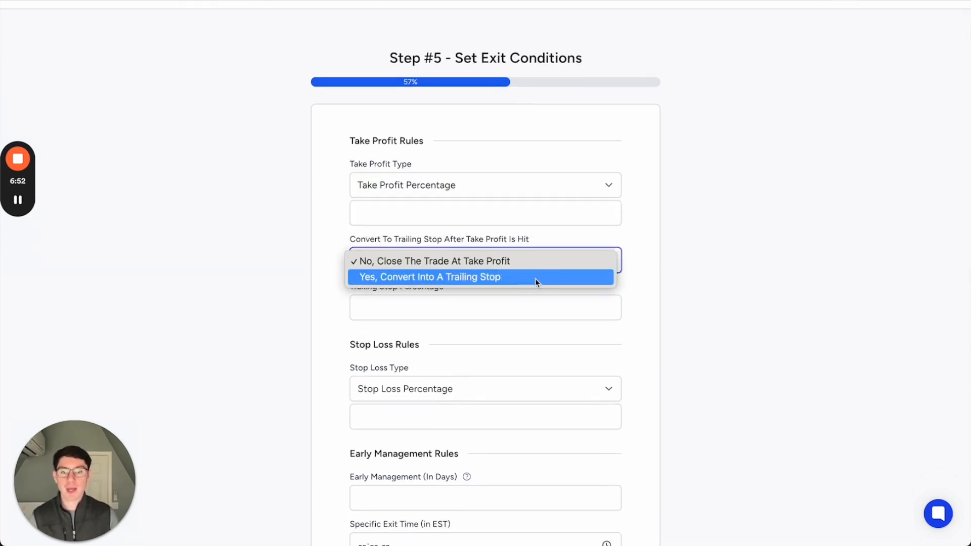
left_click(654, 232)
scroll(654, 233, "down", 1)
scroll(654, 233, "down", 1)
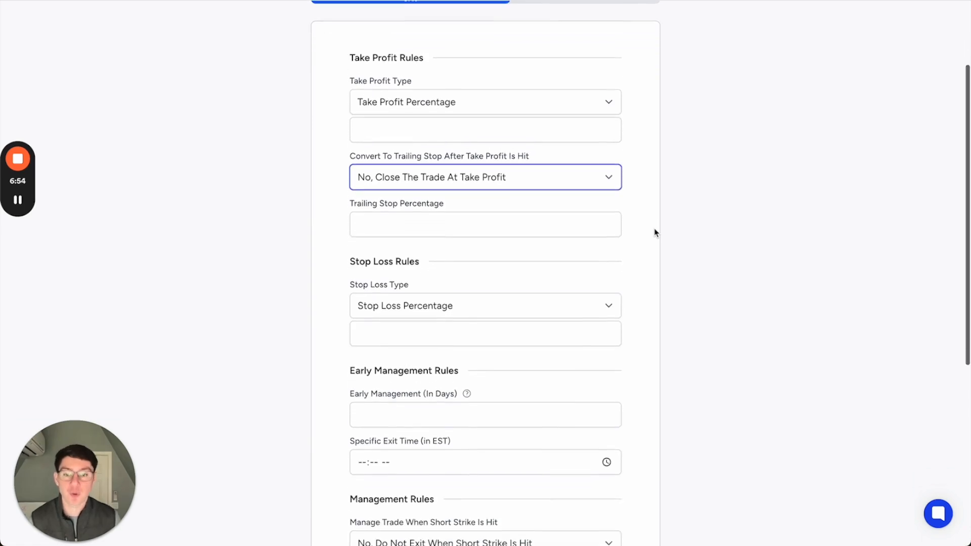
- Look over the stop loss types, the specific exit time and the management rules for when the short strike is hit
left_click(577, 297)
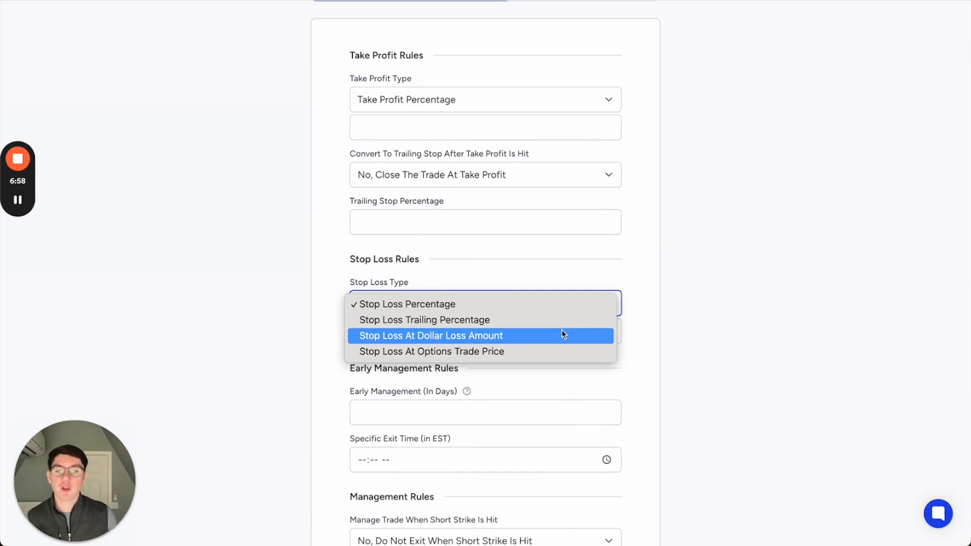
left_click(635, 347)
scroll(636, 348, "down", 3)
scroll(638, 344, "down", 2)
left_click(413, 273)
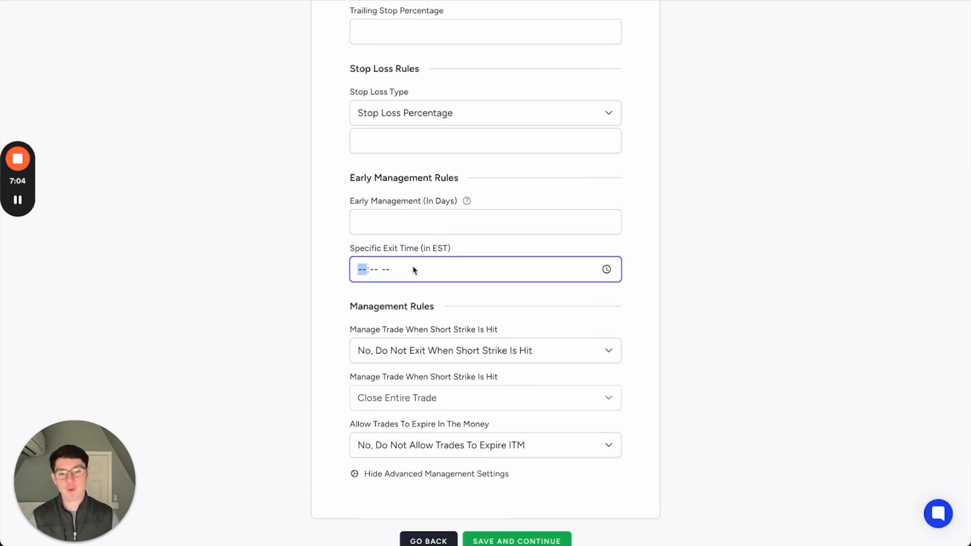
scroll(413, 271, "down", 2)
left_click(359, 248)
left_click_drag(455, 266, 535, 323)
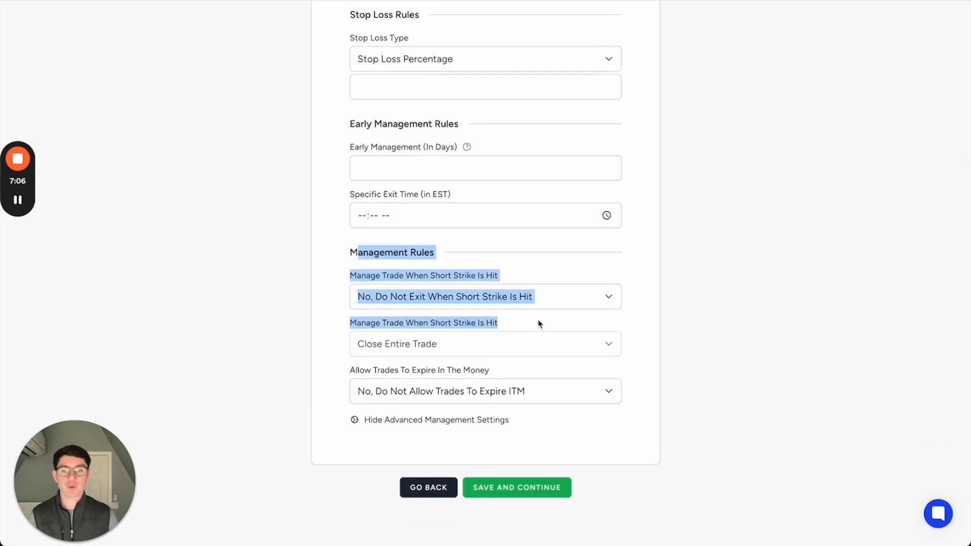
left_click(540, 323)
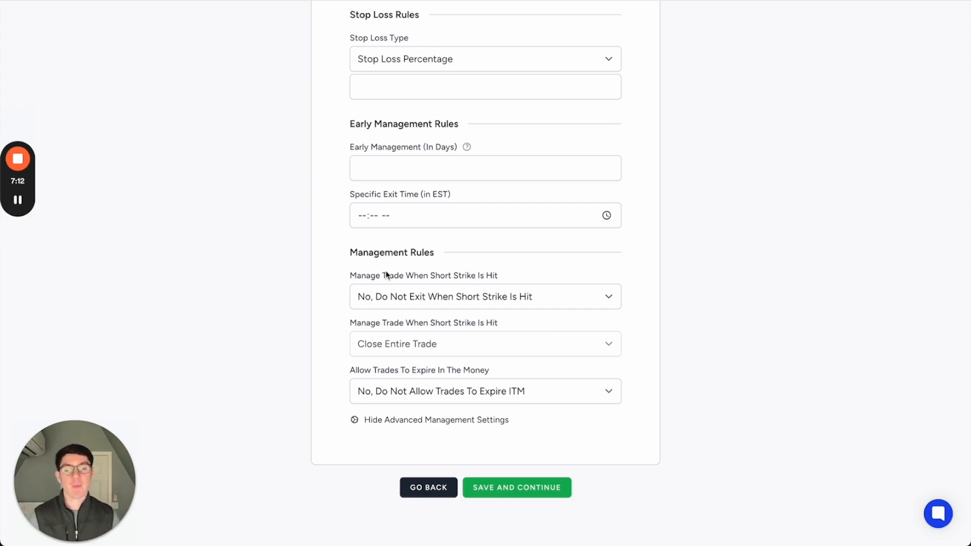
- Hide the advanced management settings and save the exit conditions without a stop loss
left_click(443, 424)
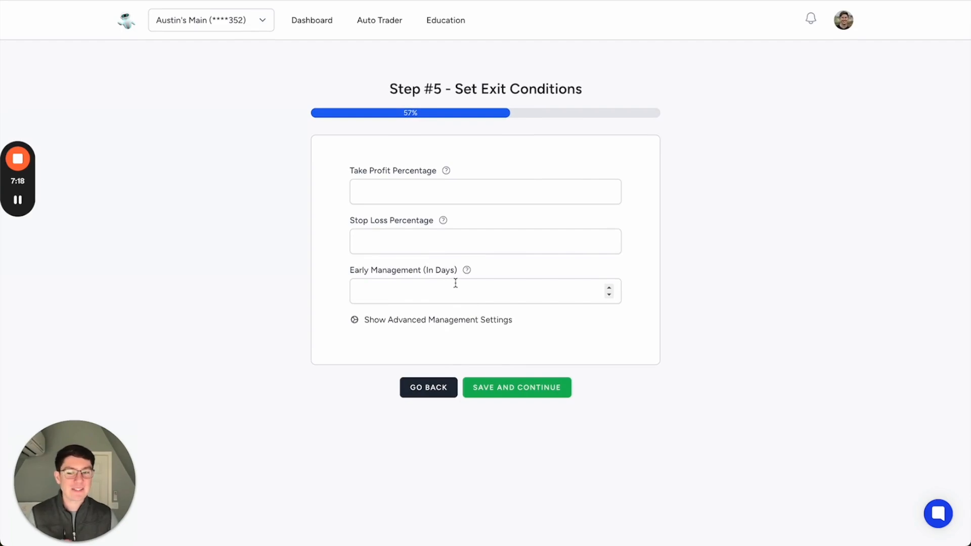
left_click(526, 388)
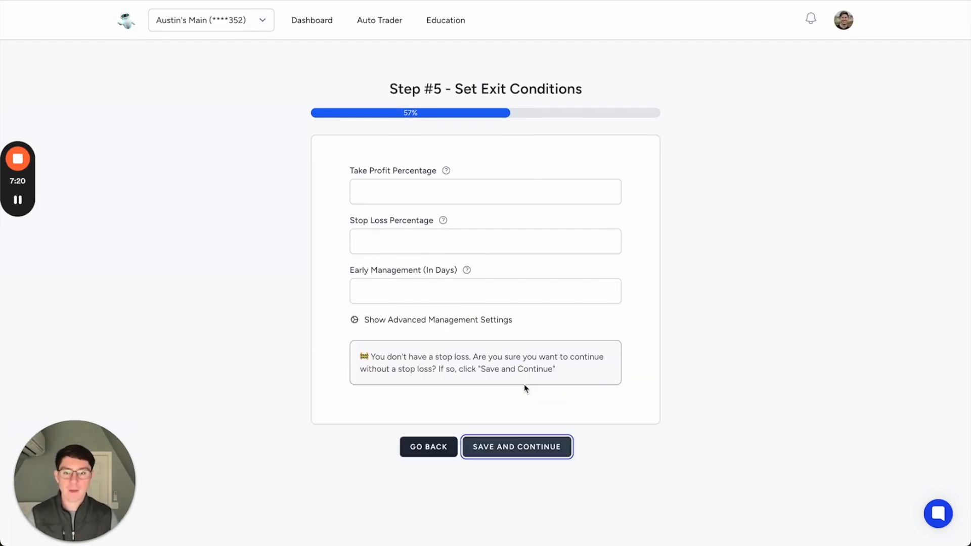
left_click(533, 448)
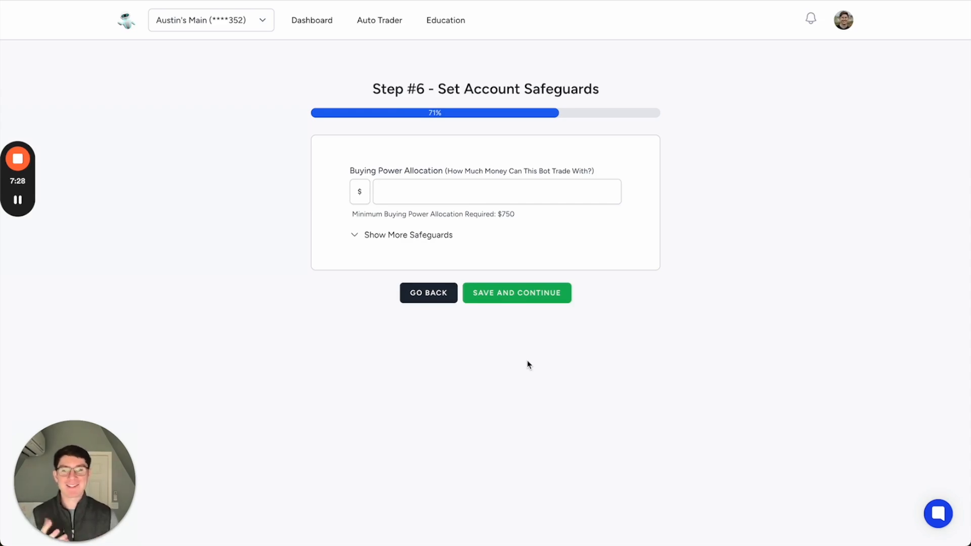
- Set the buying power allocation to $750
left_click(484, 187)
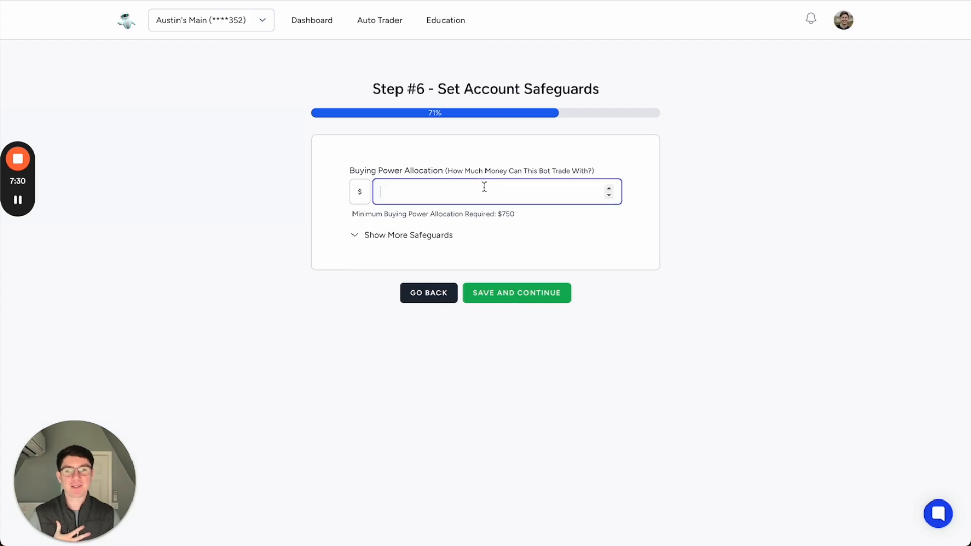
left_click_drag(390, 212, 531, 214)
left_click(452, 189)
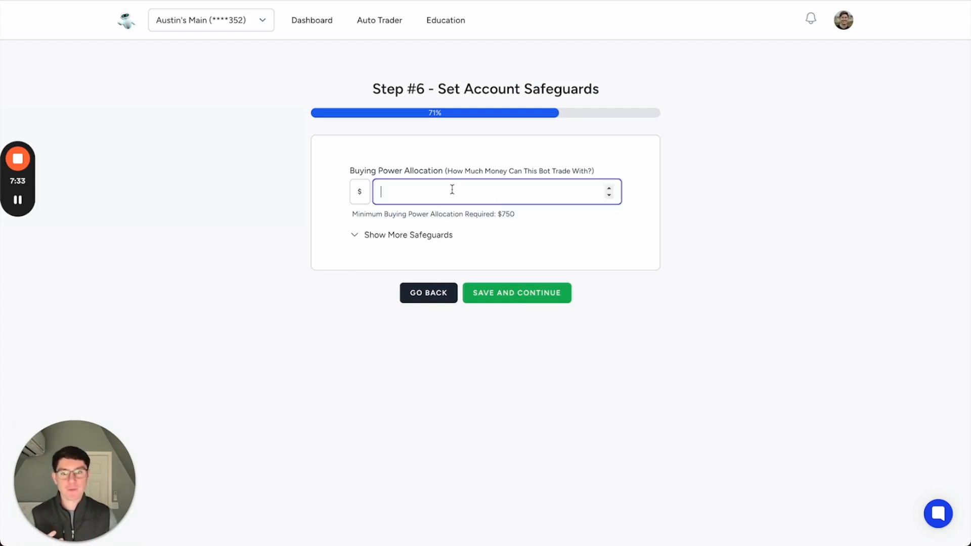
type("750")
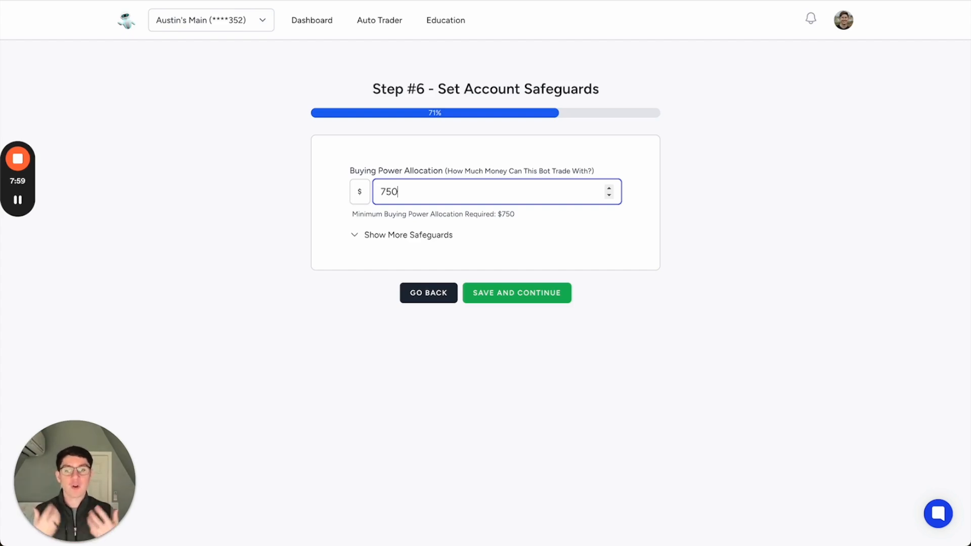
- Set the buying power allocation to $1000
double_click(459, 189)
type("100")
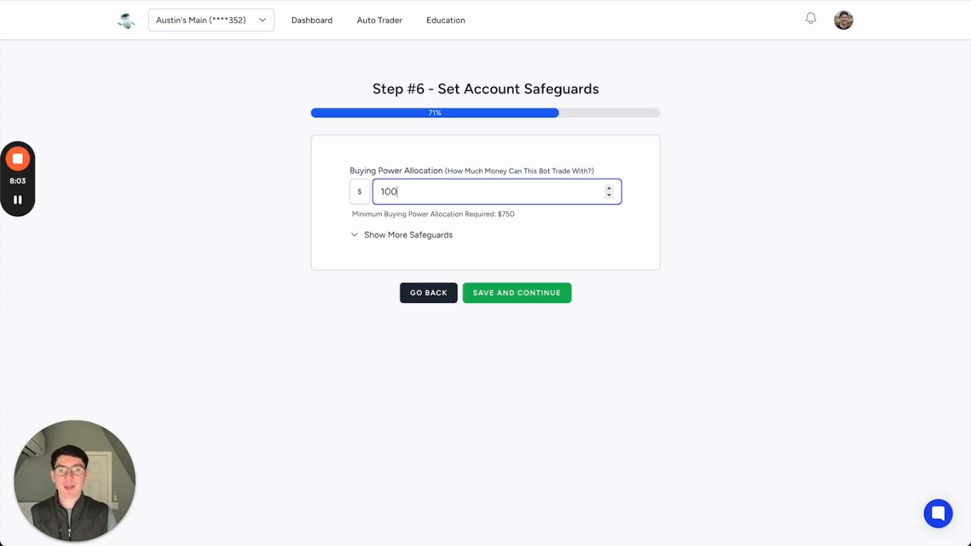
type("0")
left_click(500, 215)
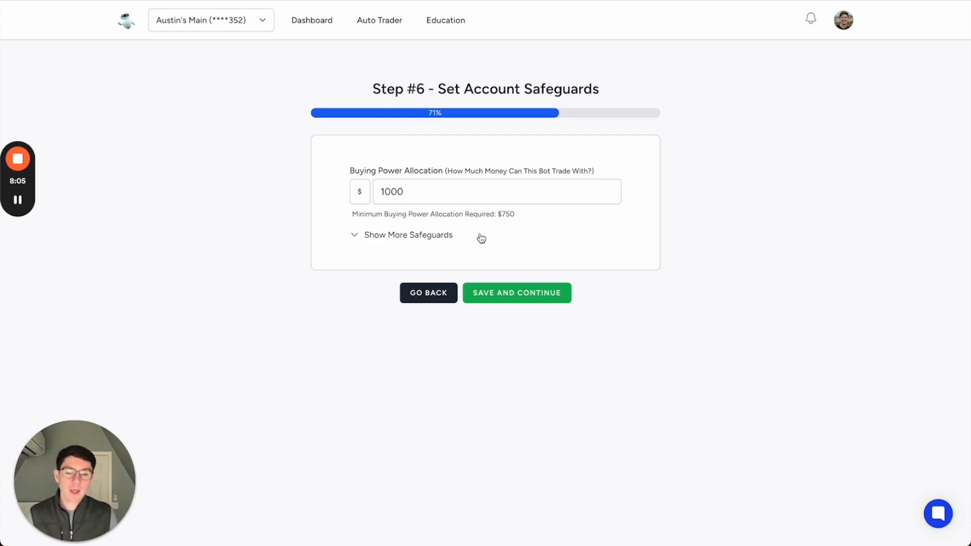
- Show the additional safeguards and set the maximum positions open at once to 2
left_click(453, 239)
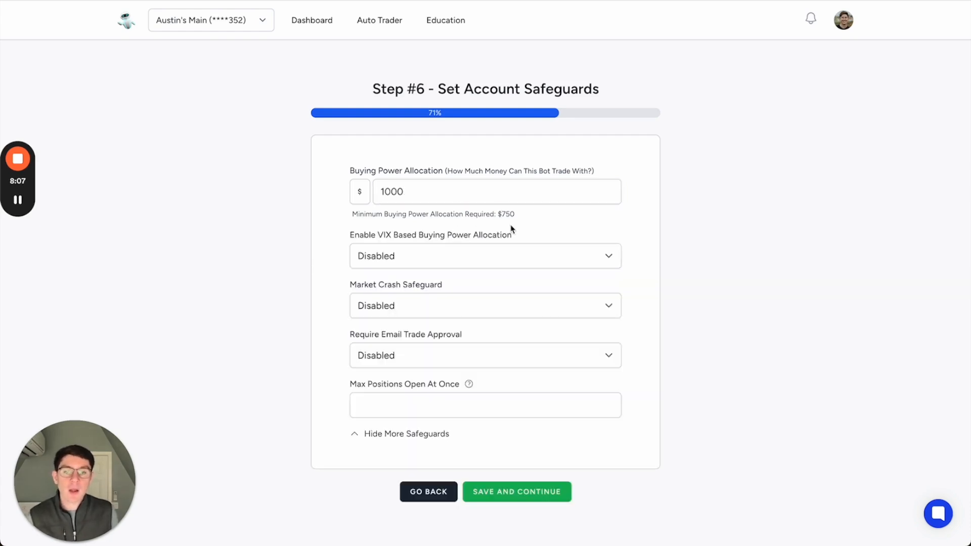
left_click_drag(394, 235, 494, 238)
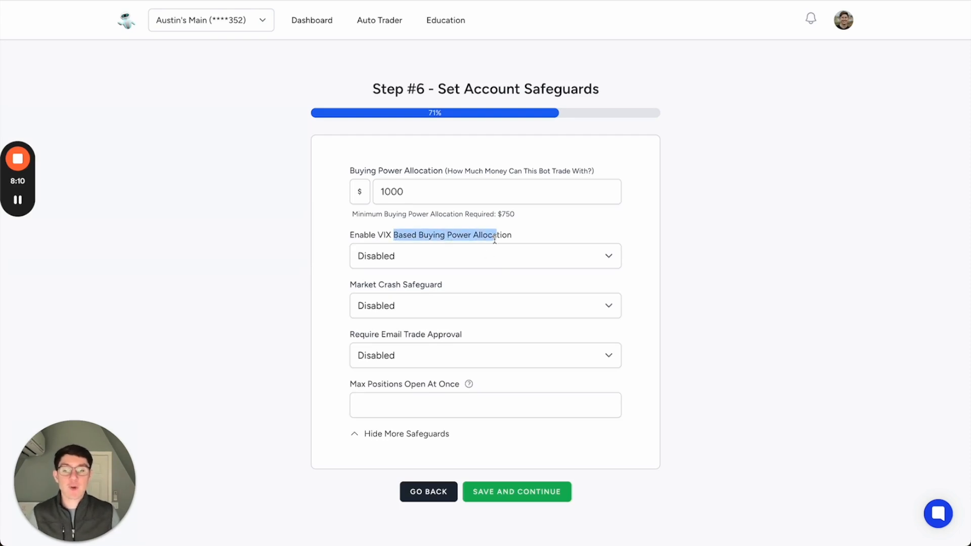
double_click(392, 192)
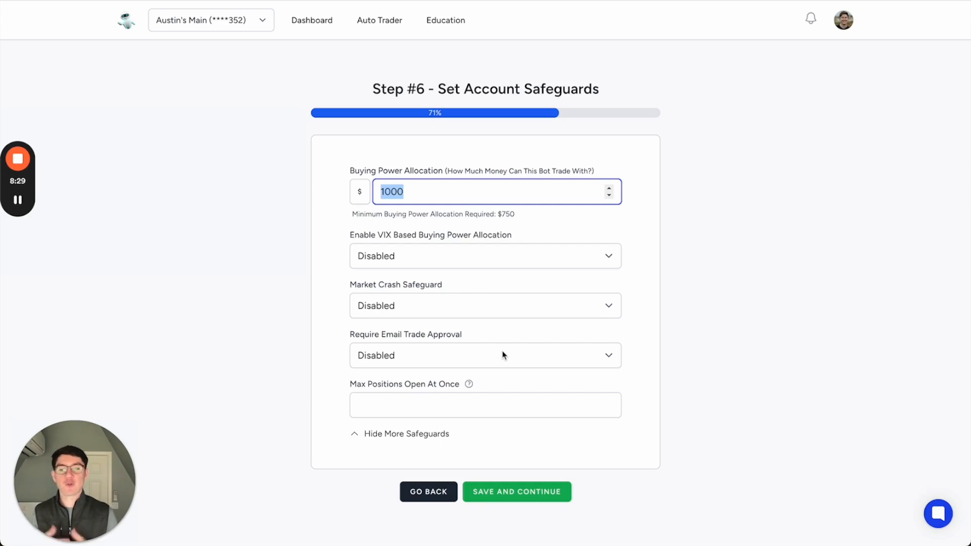
left_click(480, 399)
type("2")
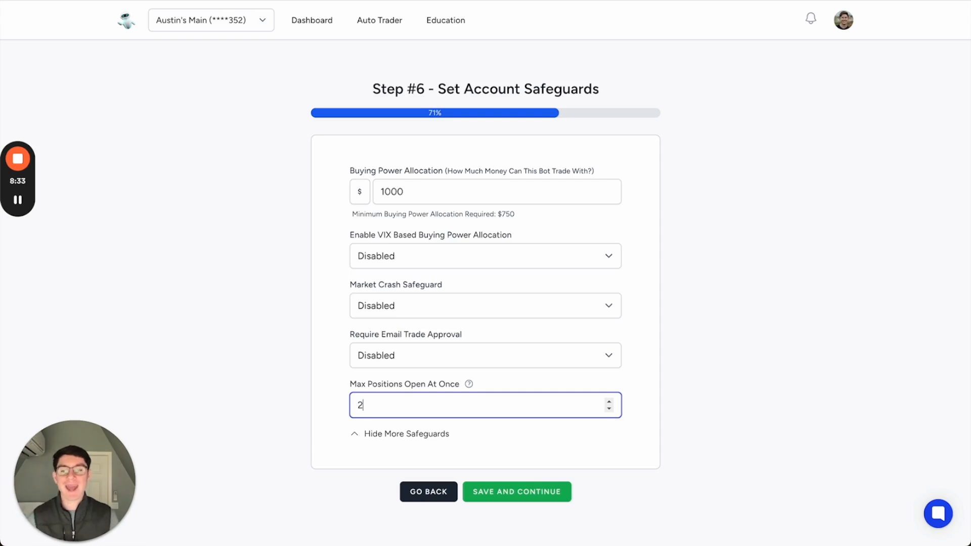
- Clear the maximum positions open at once, keep email trade approval disabled, and save the account safeguards
key("BackSpace")
left_click(437, 358)
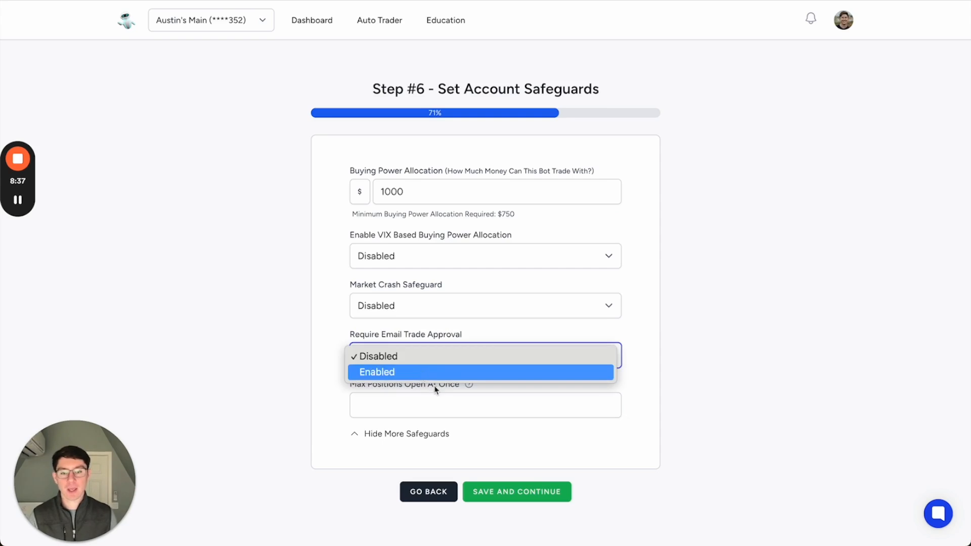
left_click(335, 345)
left_click(509, 491)
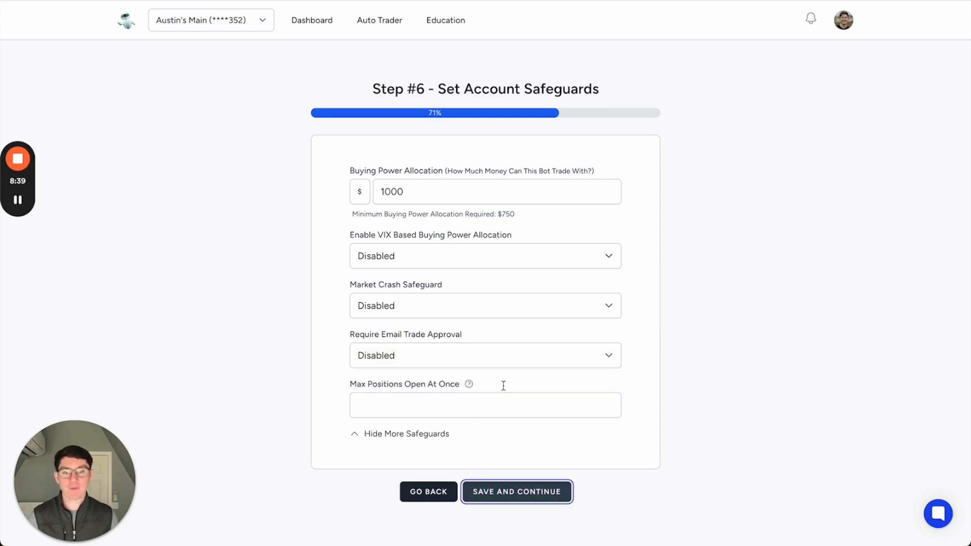
- Review the approximate auto trader metrics and the written explanation of its settings before activation
scroll(503, 387, "down", 2)
scroll(504, 390, "down", 1)
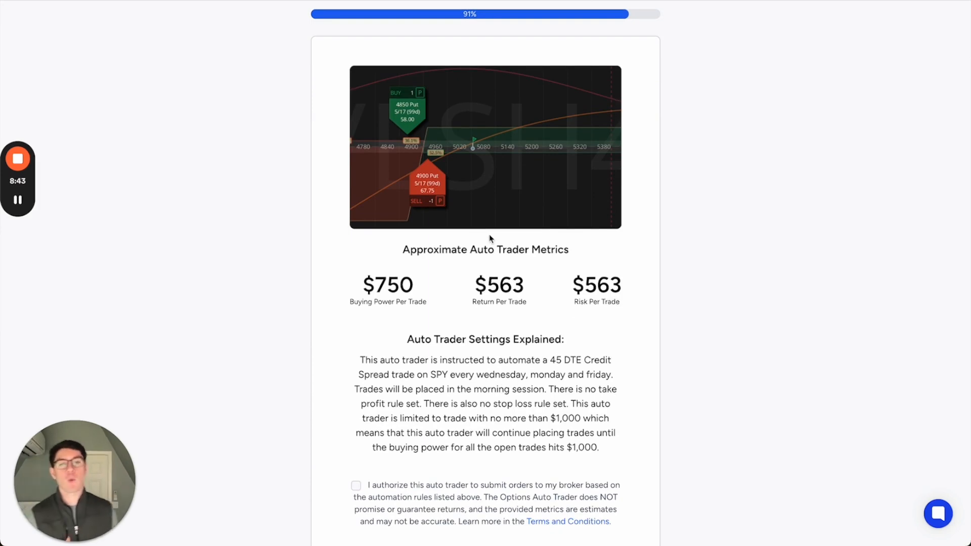
left_click_drag(362, 273, 624, 303)
scroll(623, 302, "down", 1)
scroll(623, 302, "down", 1)
left_click_drag(373, 237, 347, 245)
scroll(603, 333, "up", 1)
left_click(600, 341)
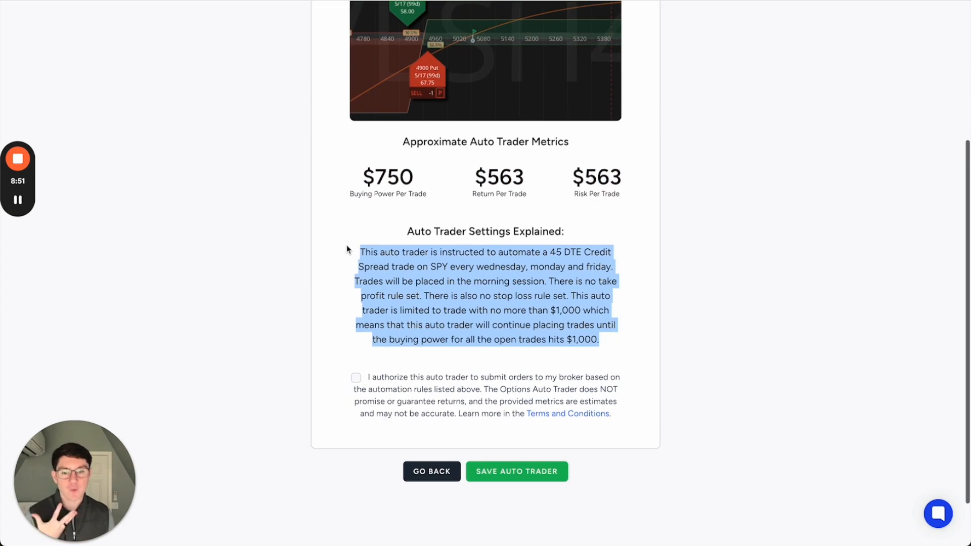
scroll(420, 299, "up", 1)
left_click(420, 299)
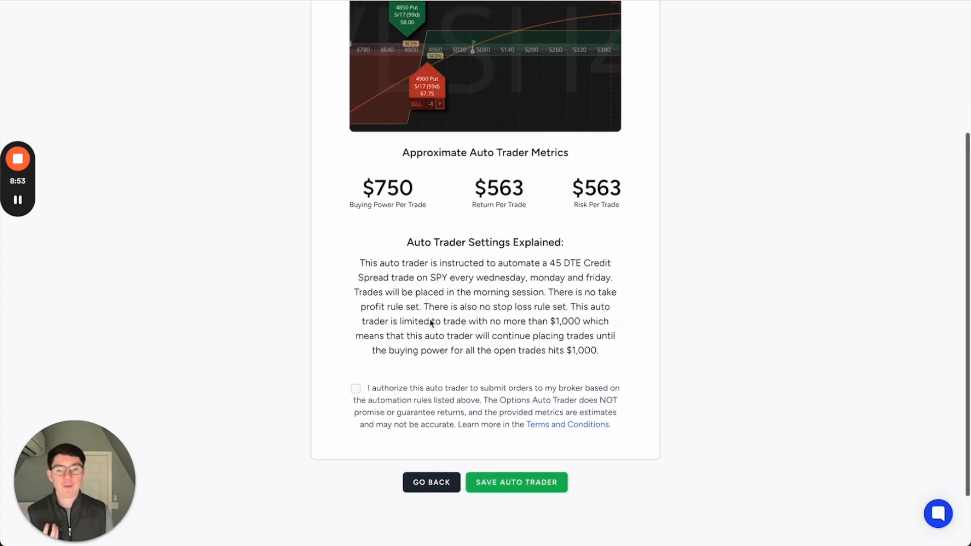
- Authorize the auto trader to submit orders to the broker based on the listed automation rules
left_click(356, 384)
scroll(364, 386, "up", 1)
scroll(524, 467, "up", 5)
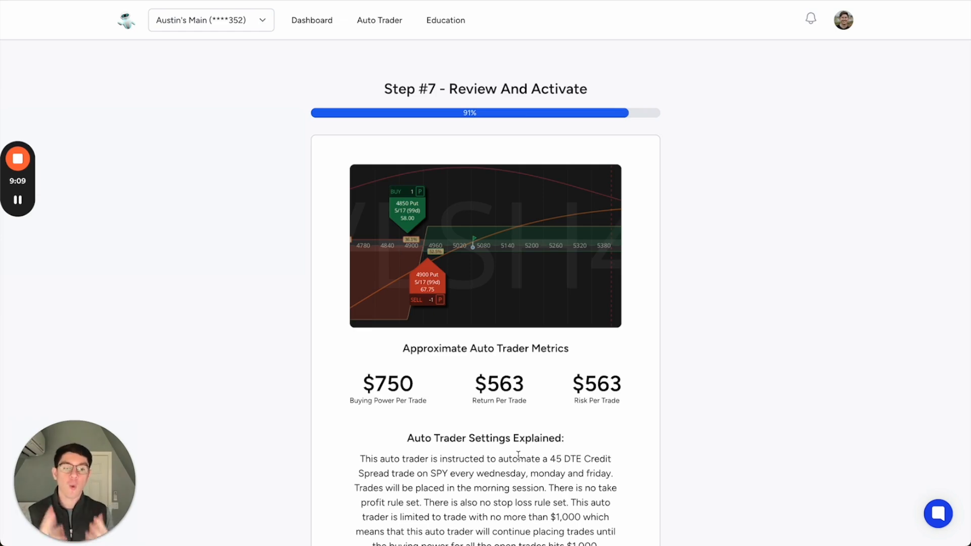
- Open the support widget, look through its home options, and display the help center collections
left_click(937, 512)
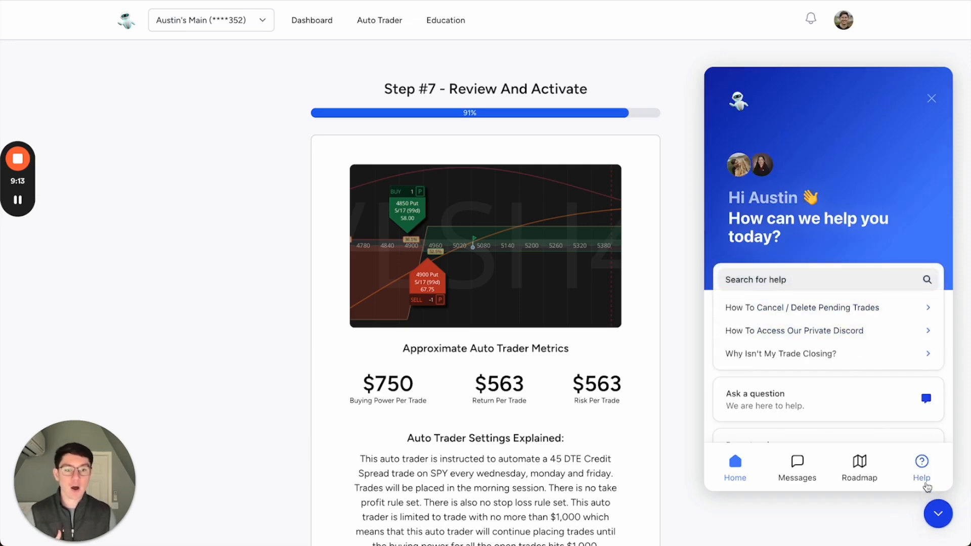
scroll(816, 438, "down", 1)
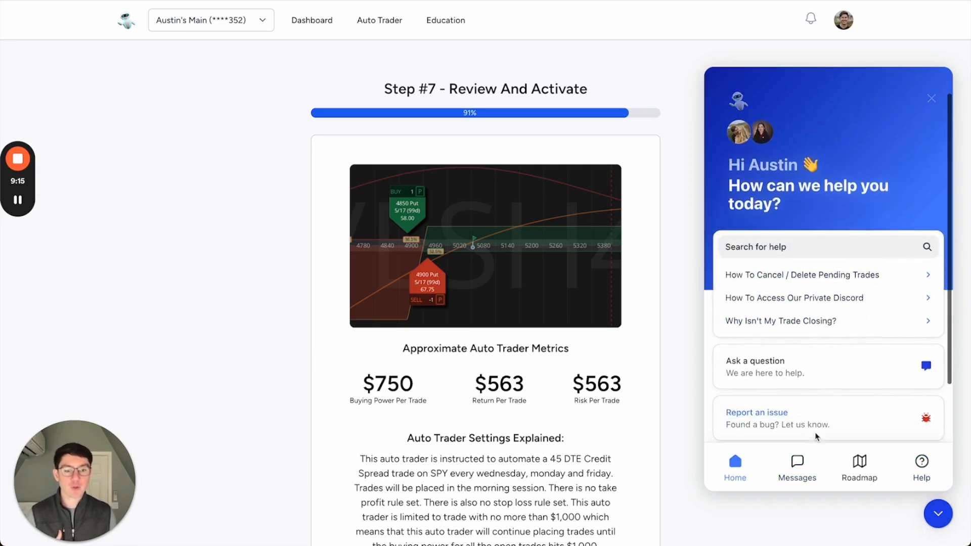
scroll(815, 436, "down", 2)
left_click(777, 177)
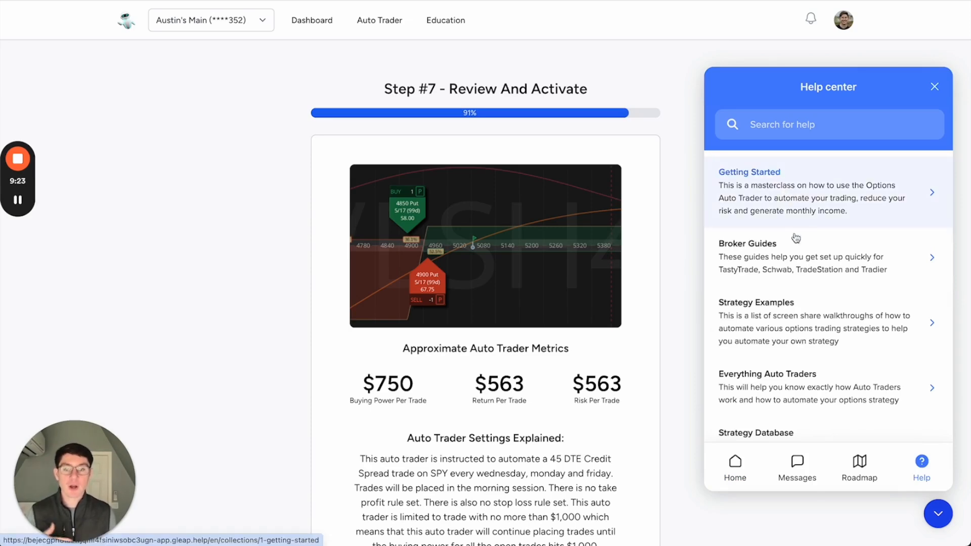
- Examine the list of articles in the help center's Webhook API collection and close the support widget
scroll(809, 278, "down", 5)
scroll(810, 284, "down", 3)
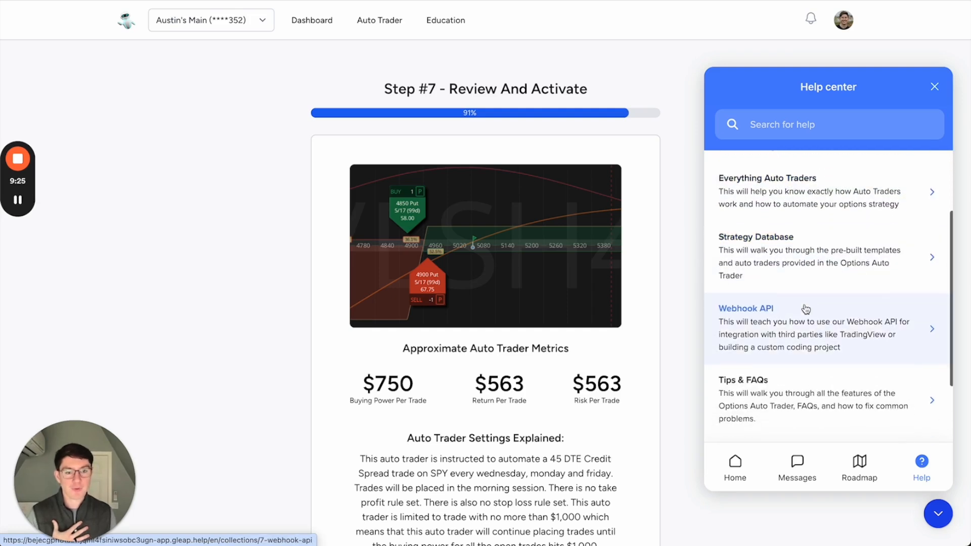
left_click(809, 334)
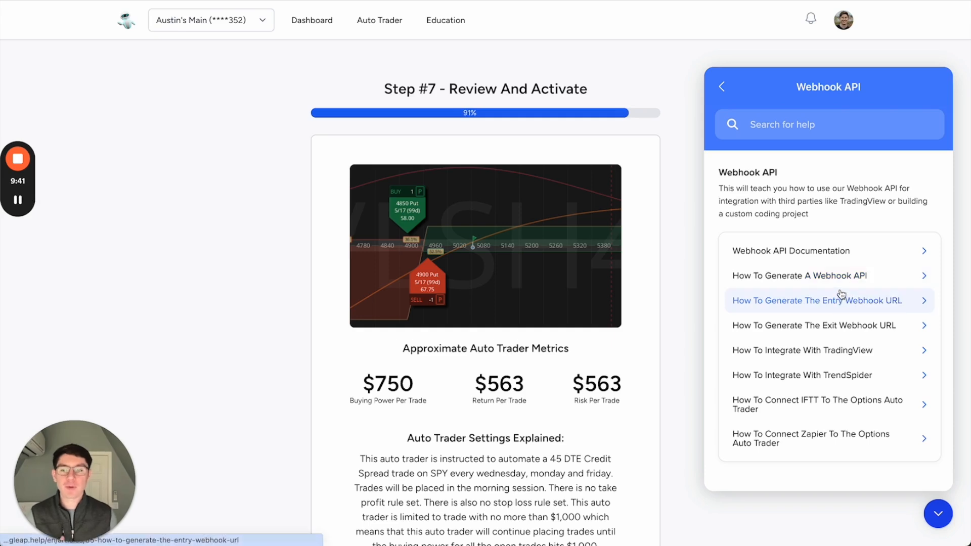
left_click(938, 514)
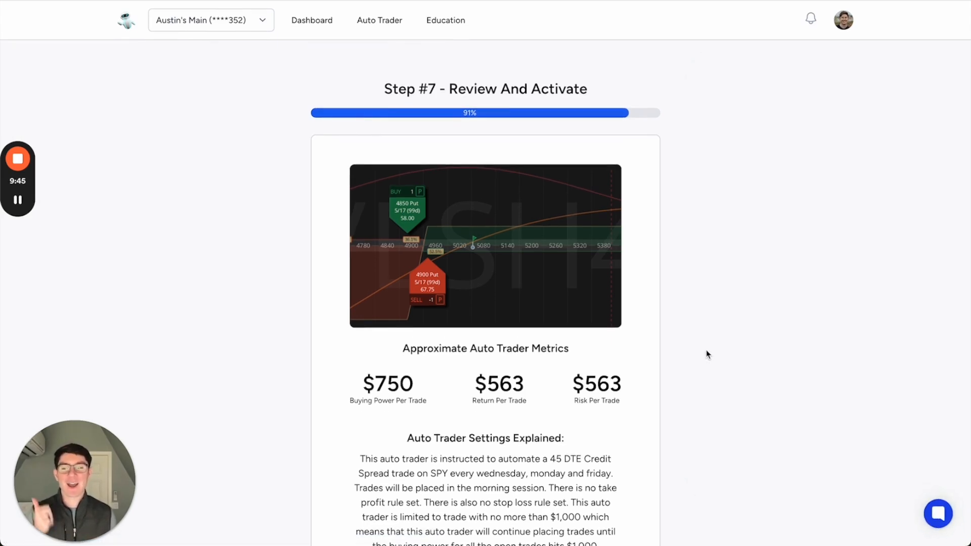